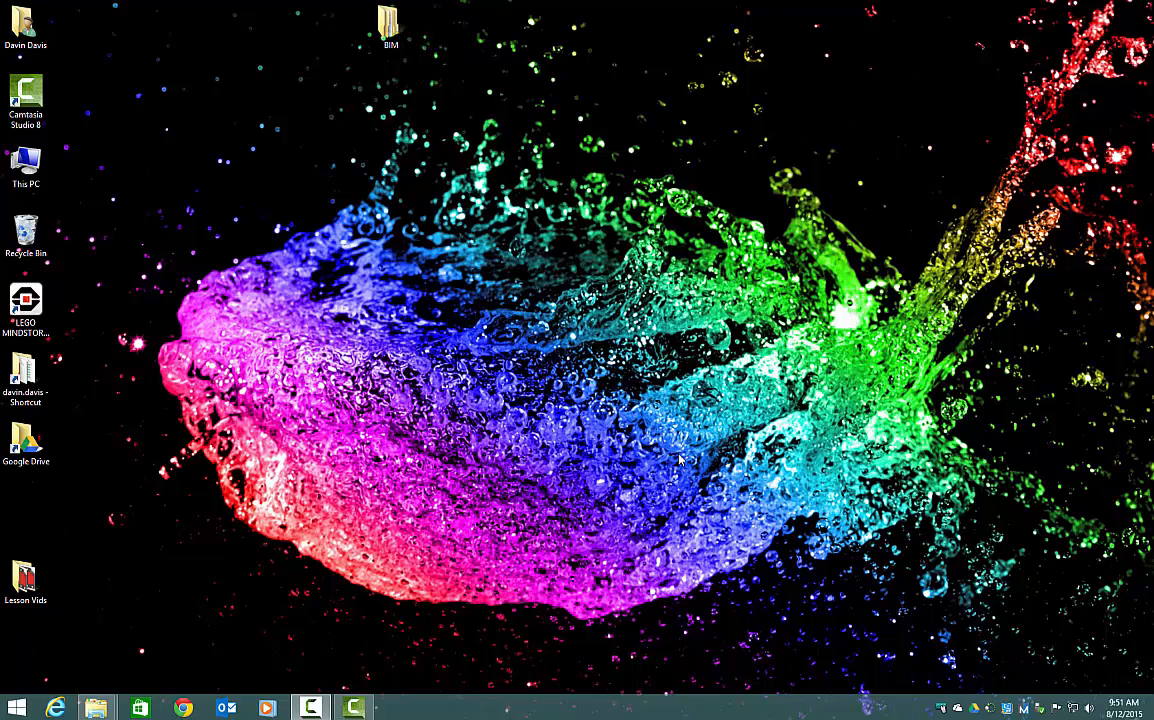
Open Access and search the online templates for "events"
click(31, 702)
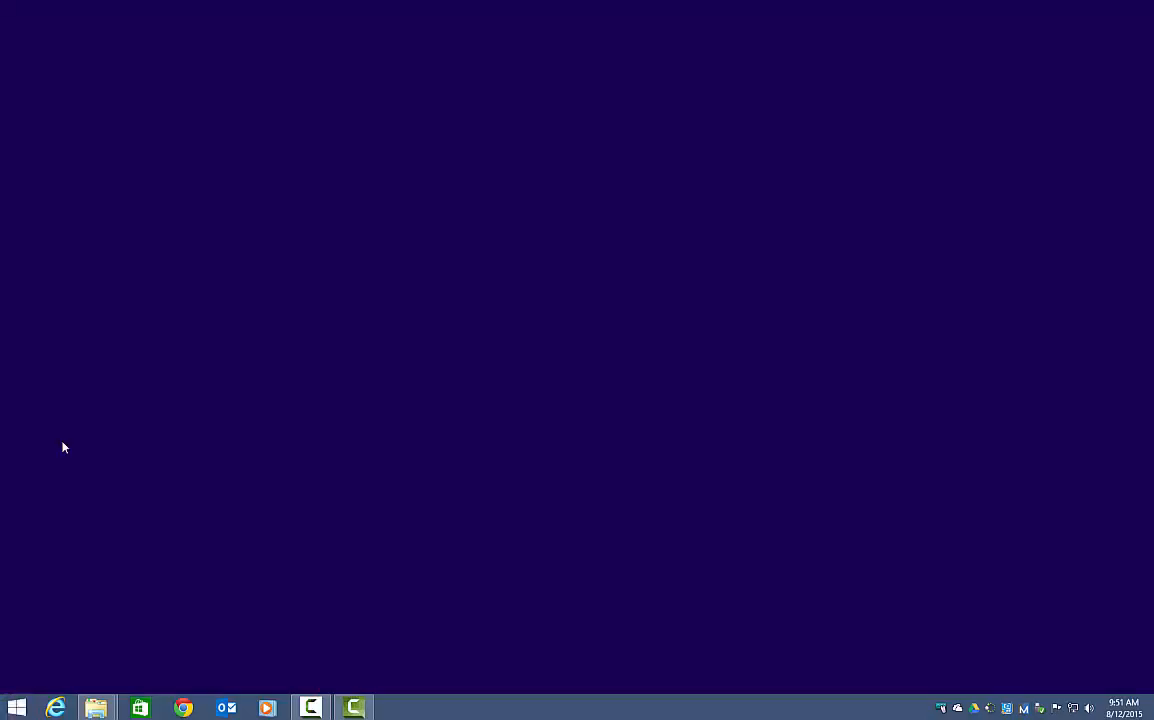
click(338, 162)
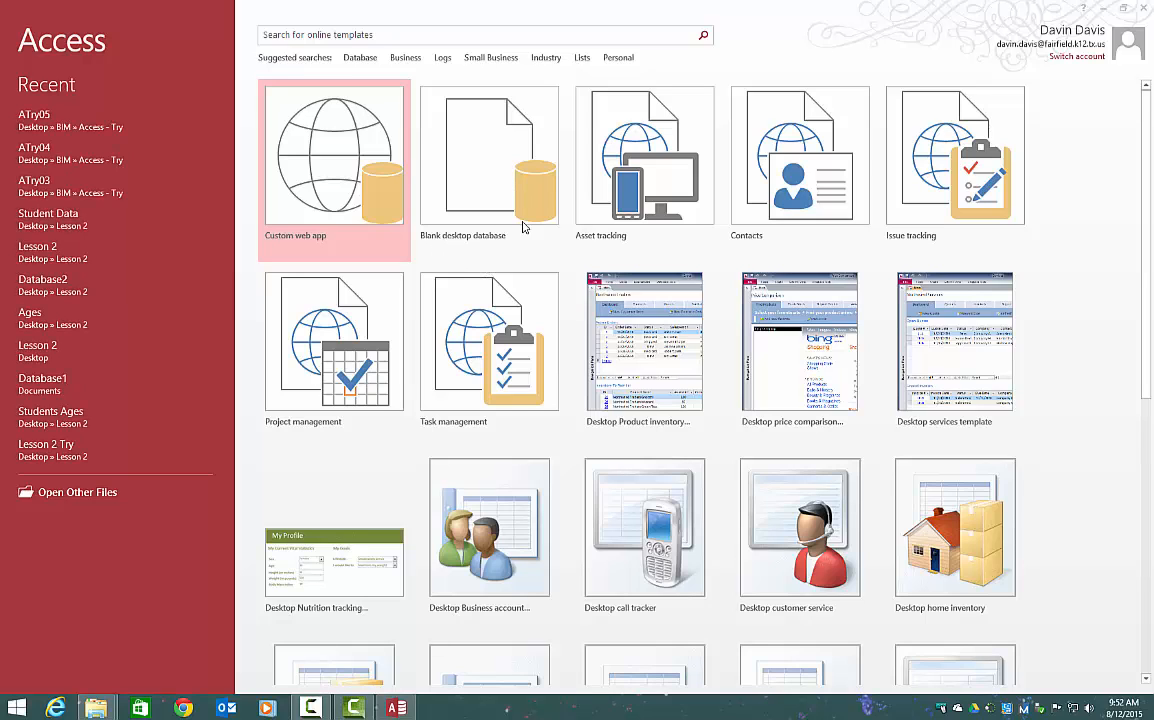
click(443, 35)
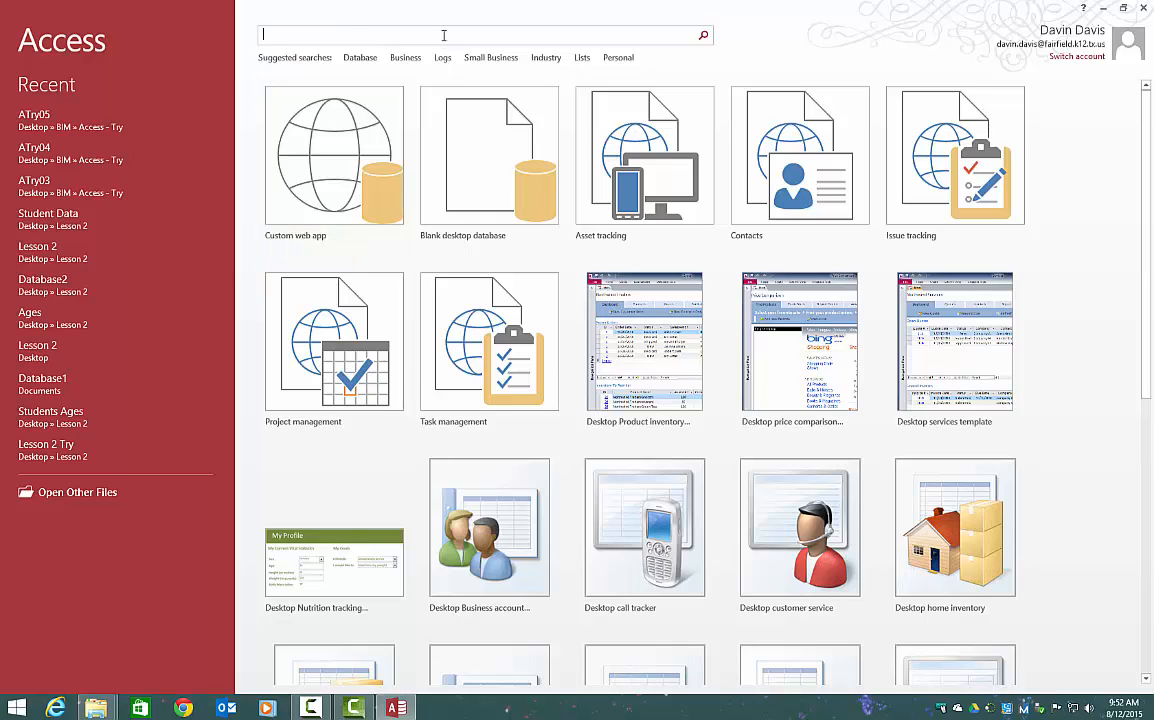
text(events)
key(Return)
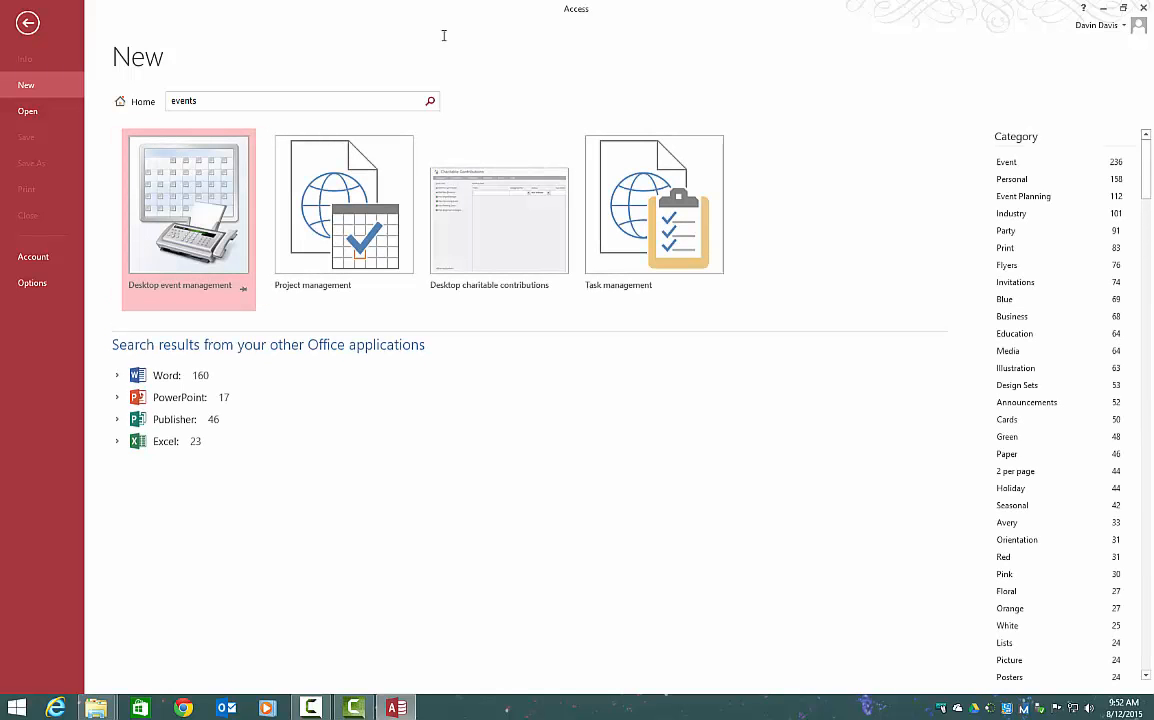
Choose the Desktop event management template, name its file Try06 and browse to the Desktop > BIM > Access - Try folder
click(195, 237)
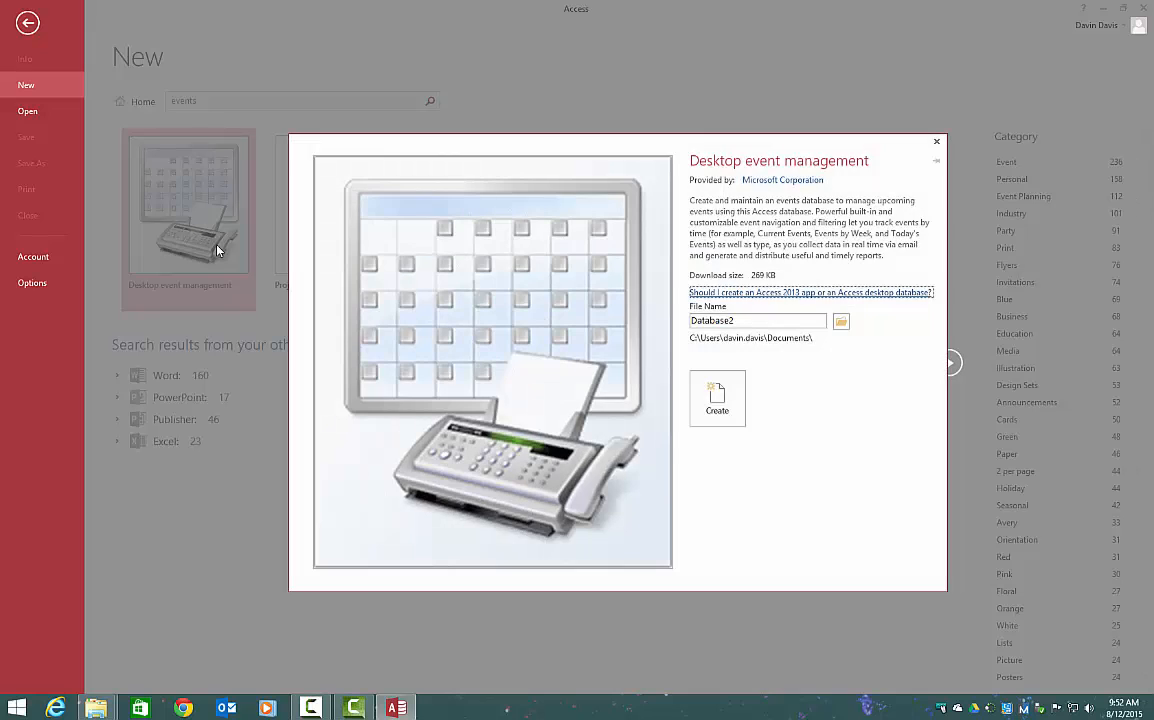
double_click(738, 321)
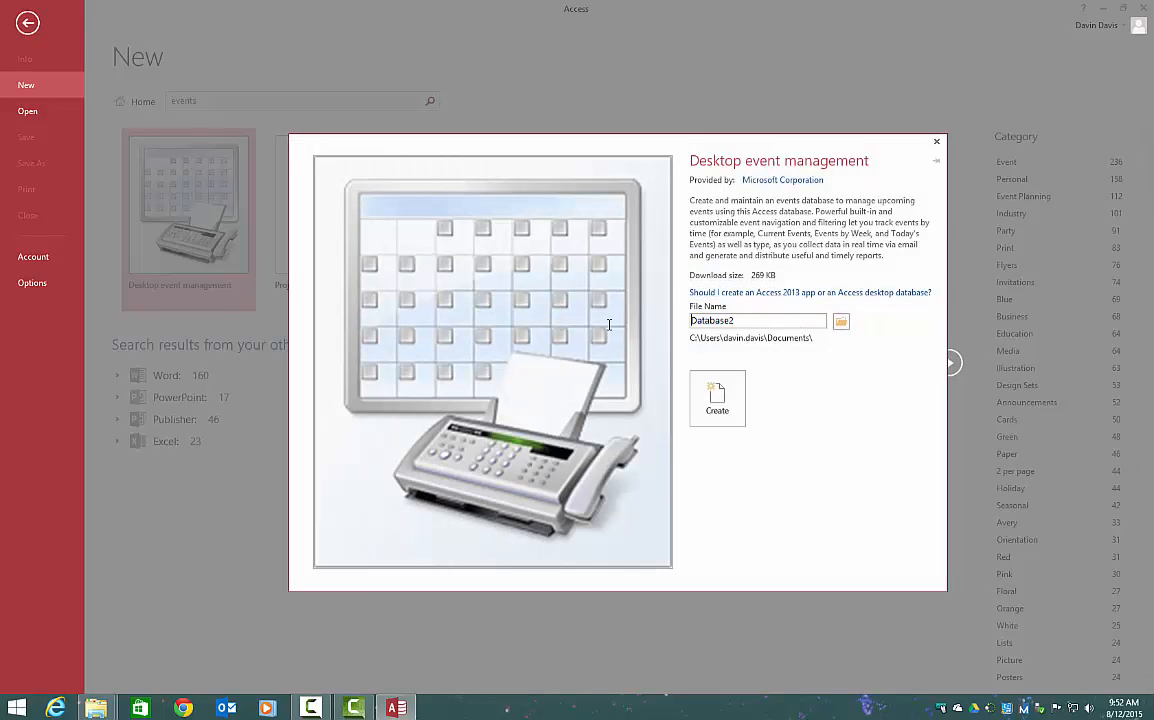
text(Try06)
click(841, 321)
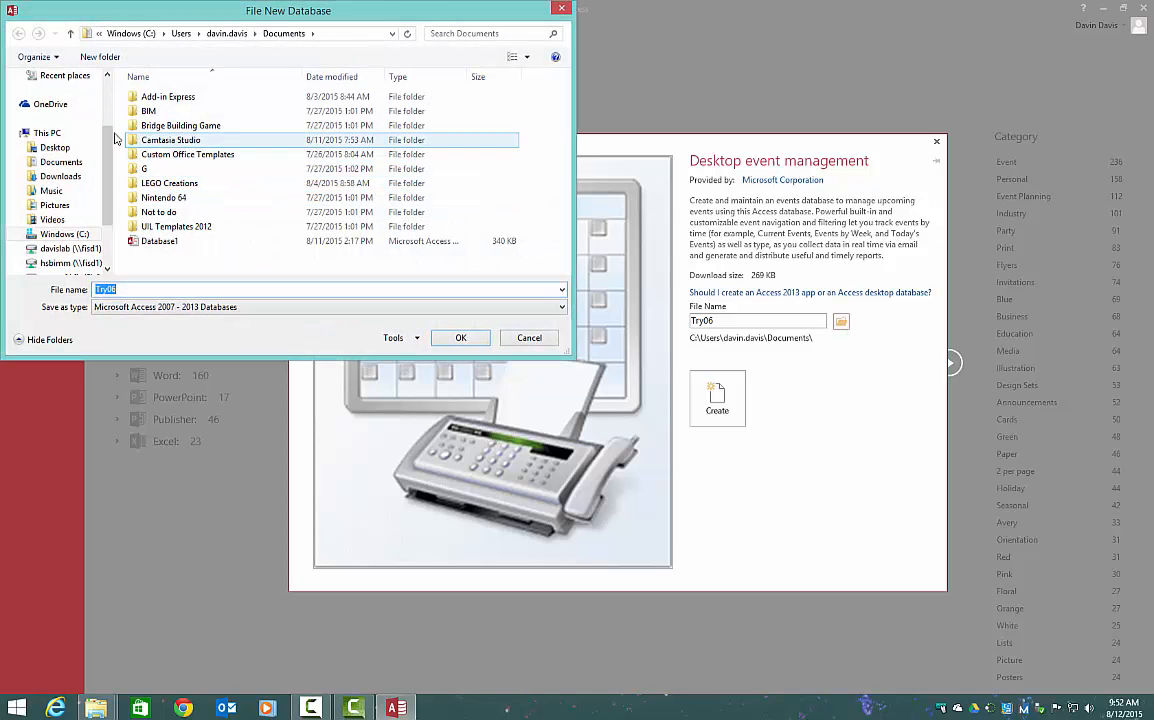
click(50, 147)
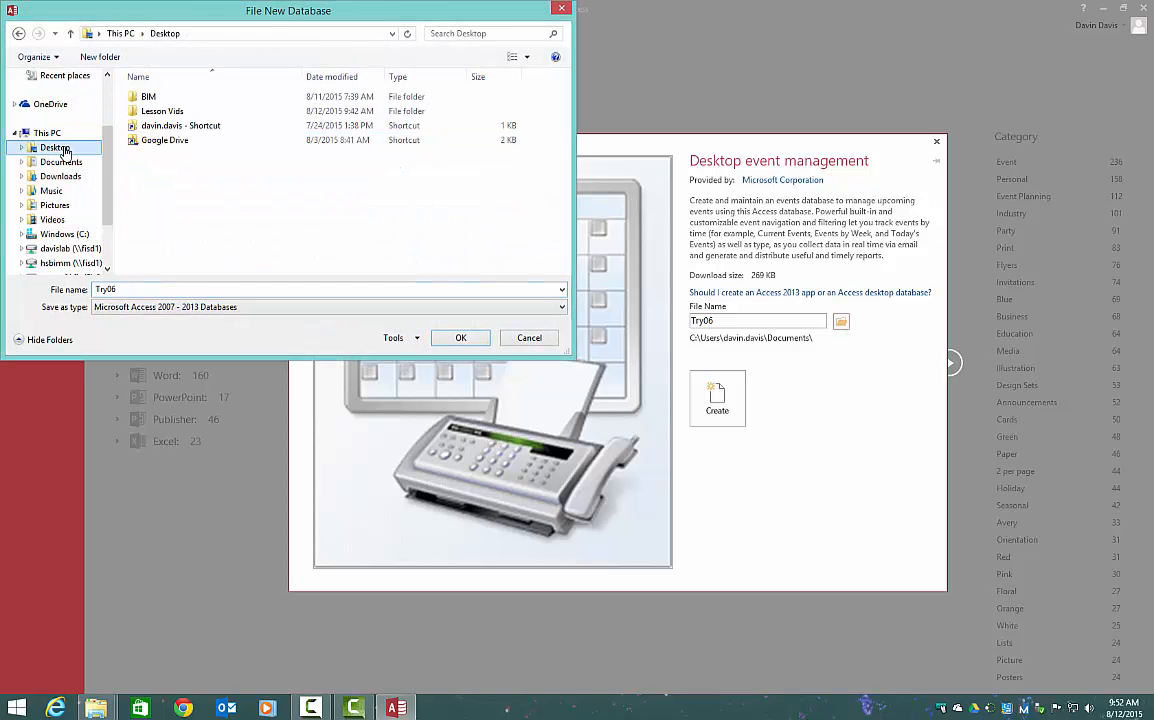
double_click(149, 97)
double_click(152, 97)
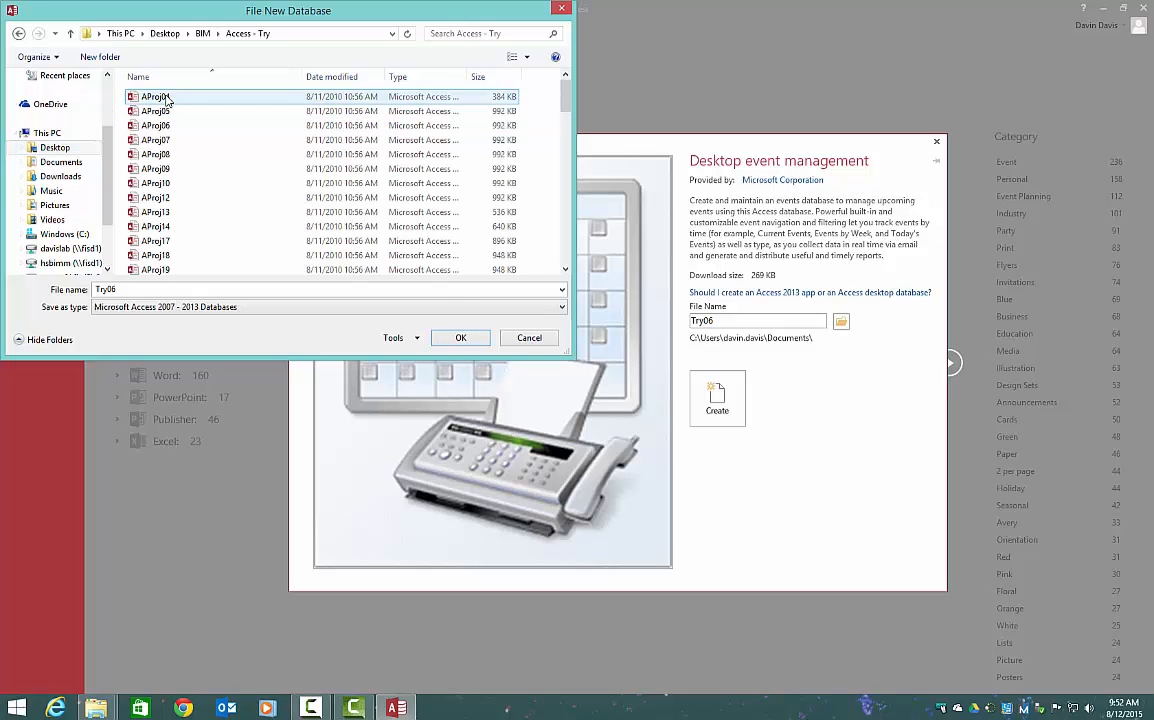
Set the file name to Try06 in the Access - Try folder and create the database from the template
click(205, 241)
scroll(205, 242, down, 9)
scroll(205, 241, down, 6)
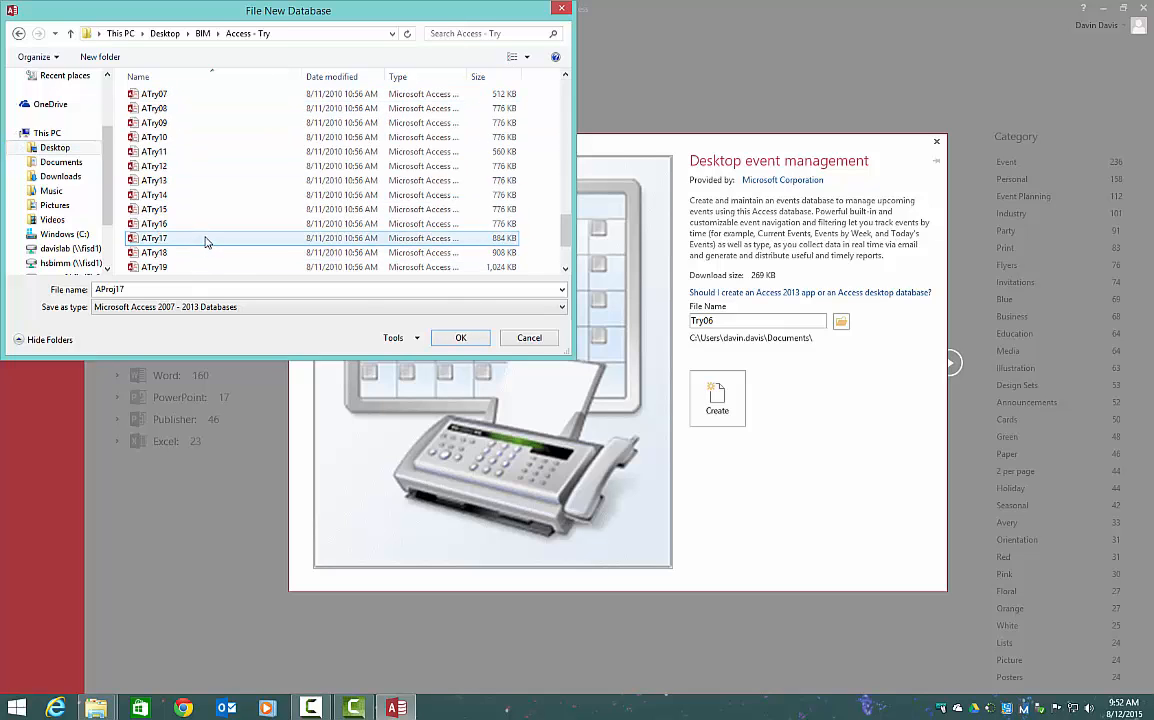
drag(145, 288, 55, 296)
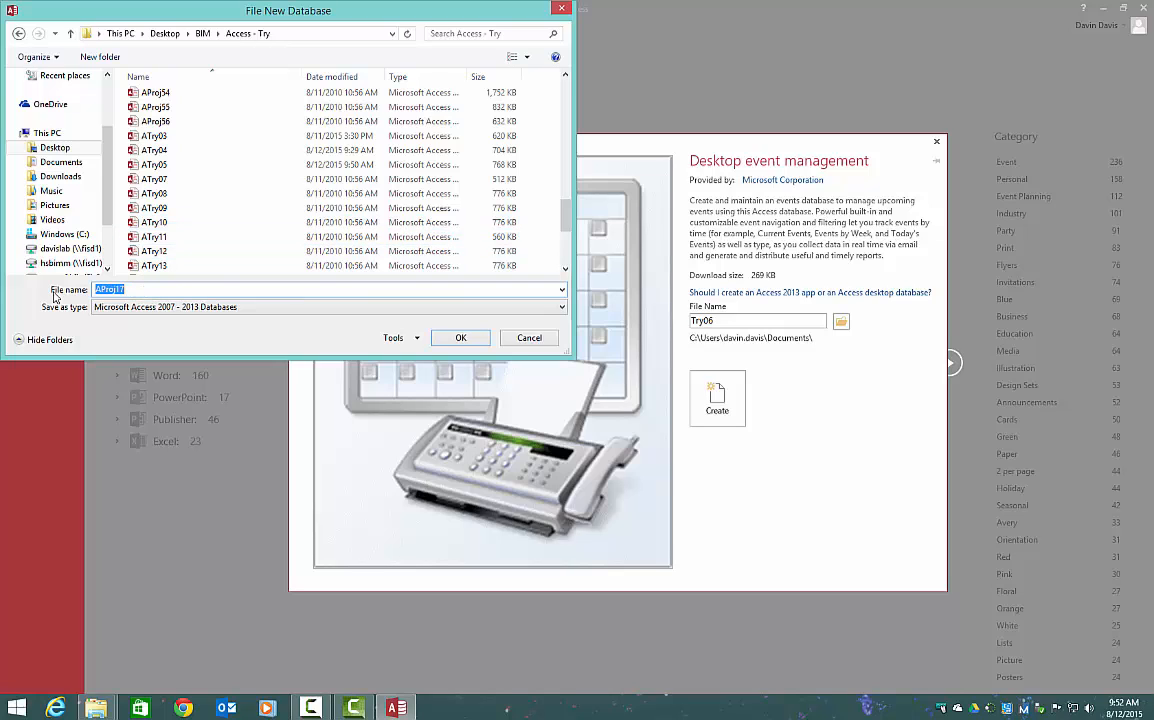
text(Try06)
click(452, 337)
click(698, 404)
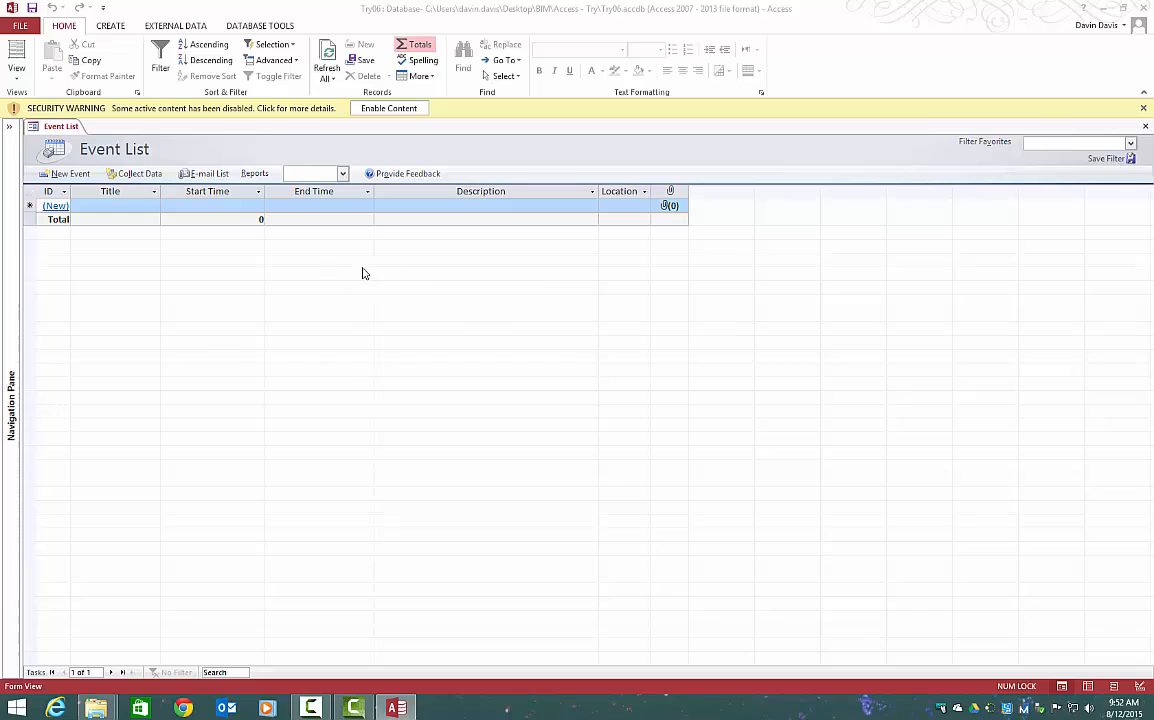
Enable the database's active content and categorize the Navigation Pane by Object Type
click(387, 109)
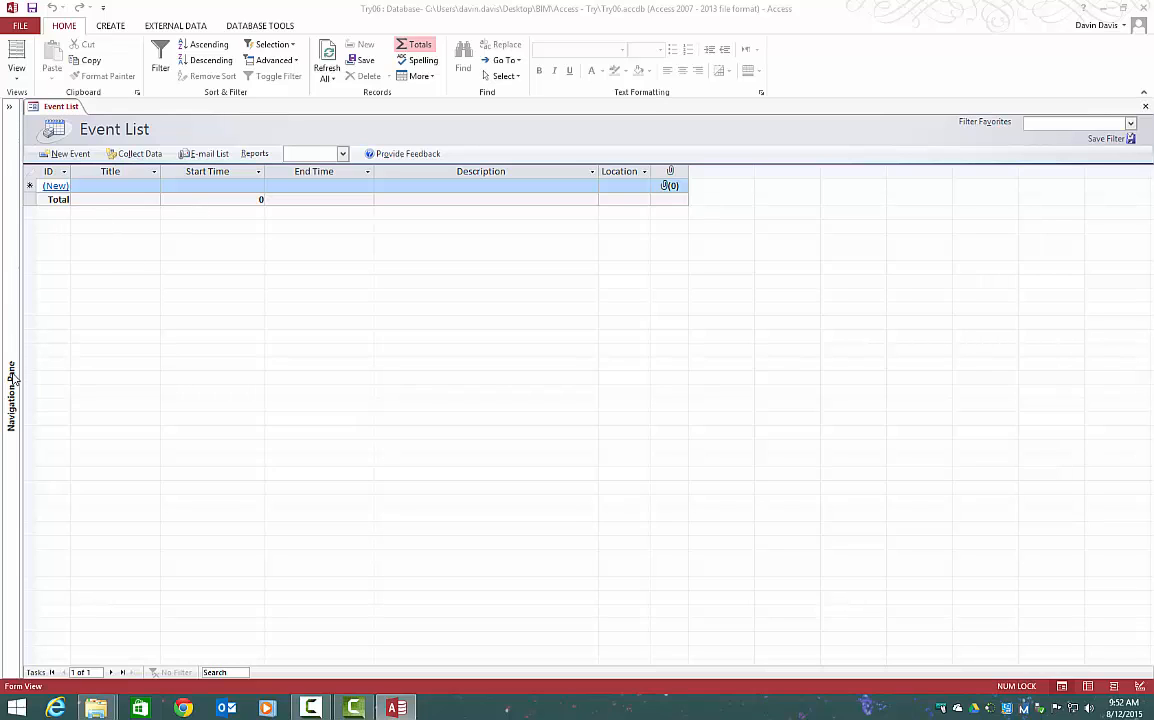
click(14, 150)
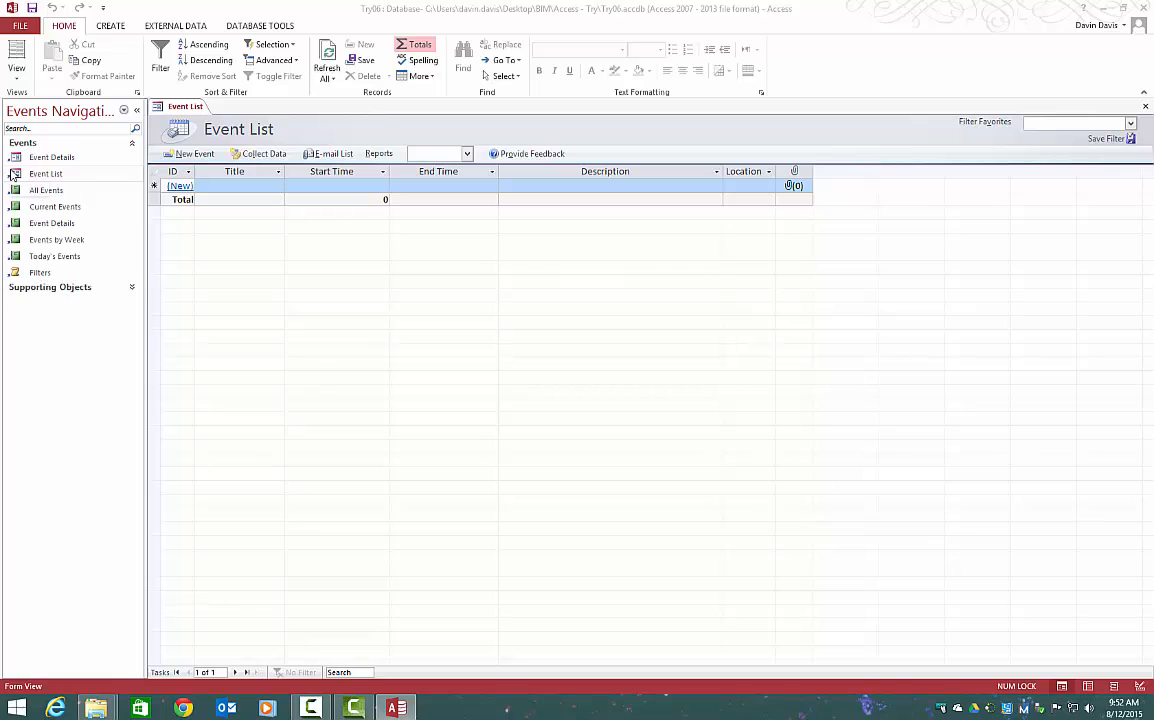
click(138, 112)
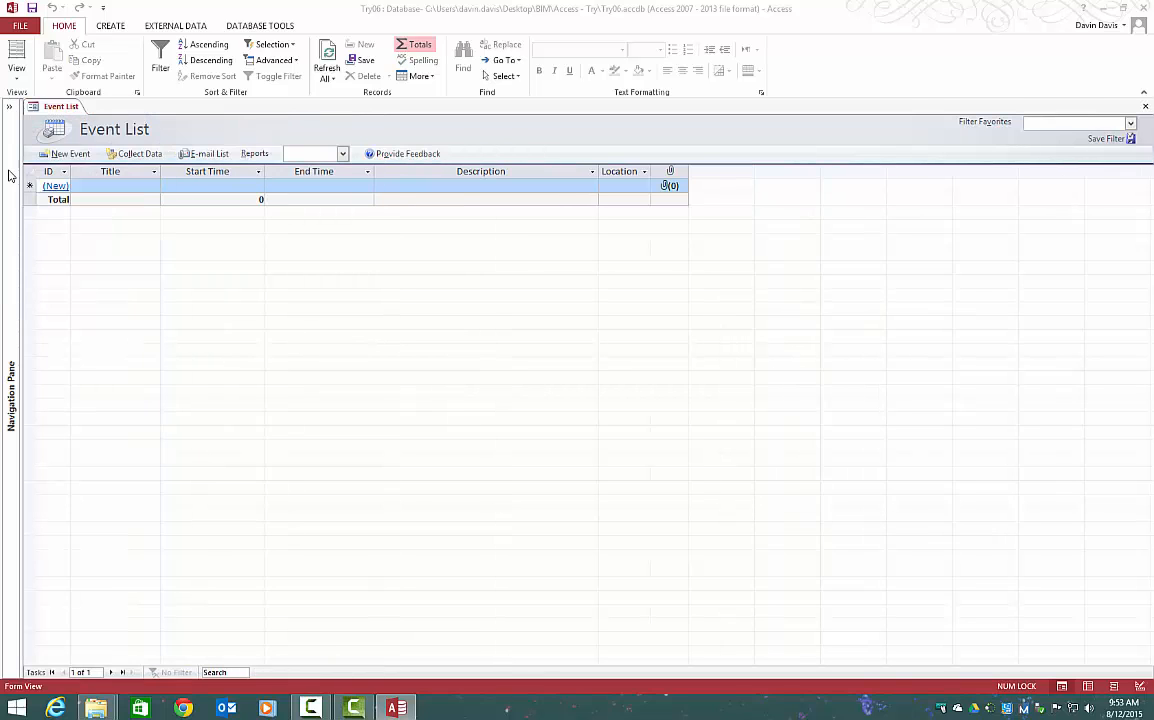
click(12, 232)
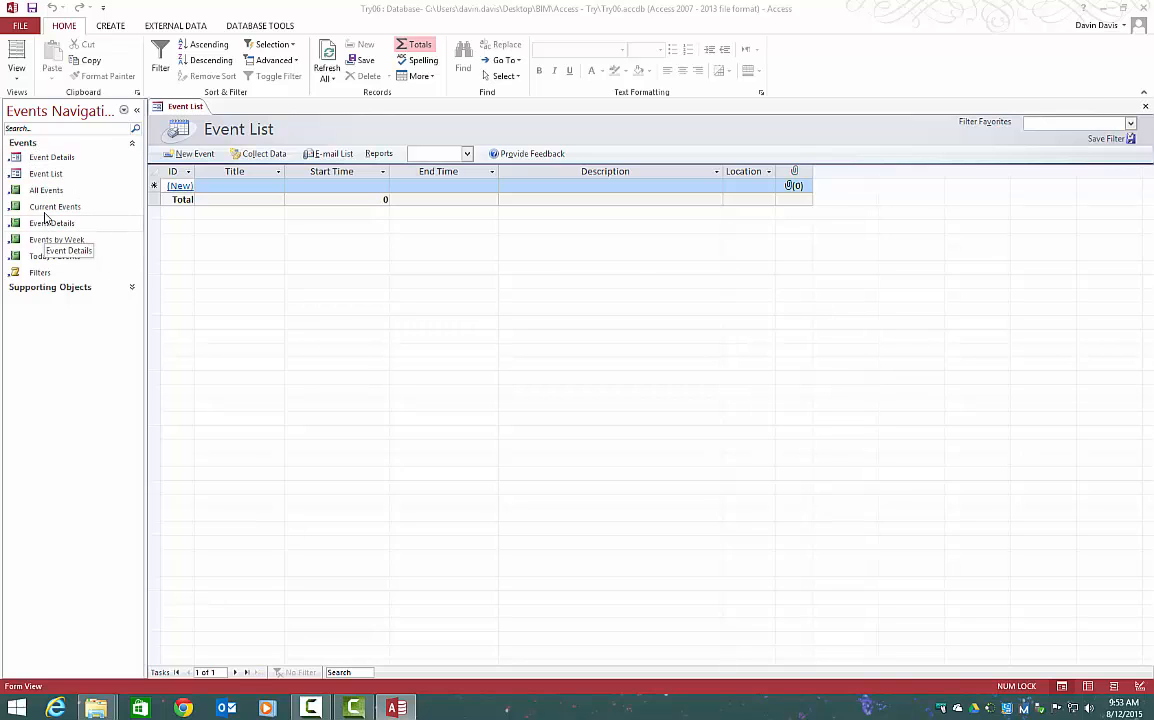
click(123, 111)
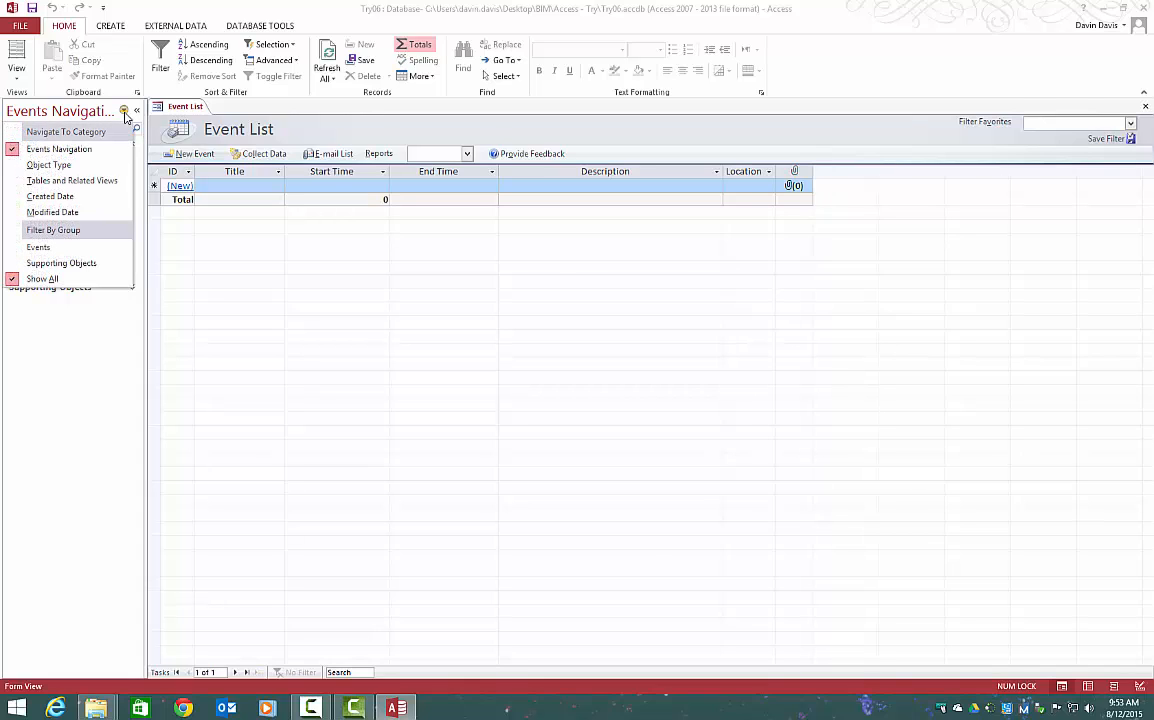
click(46, 166)
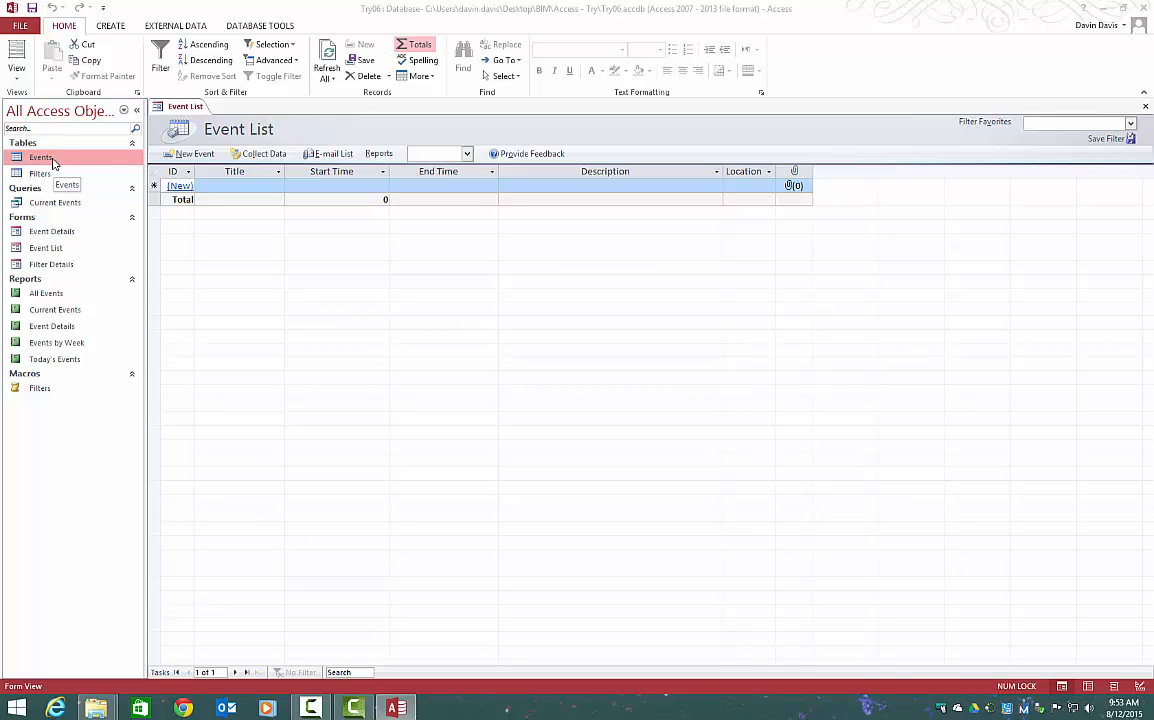
View the Event Details form and the Current Events report, and close all open objects
double_click(42, 233)
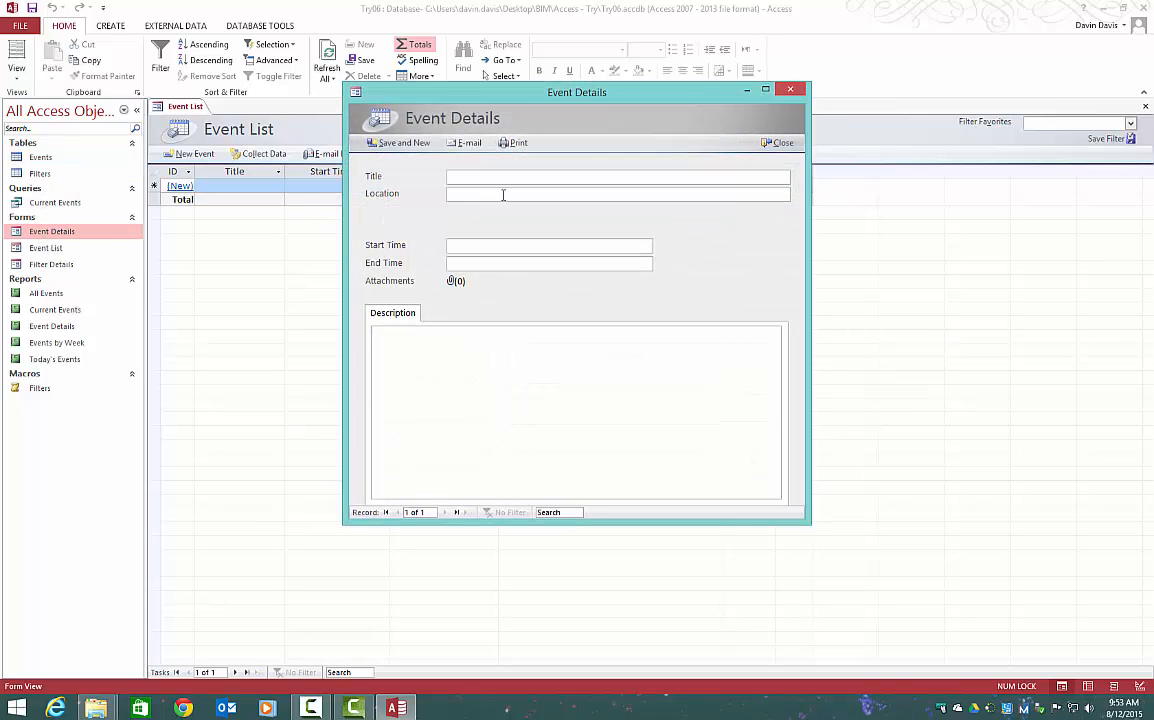
click(790, 89)
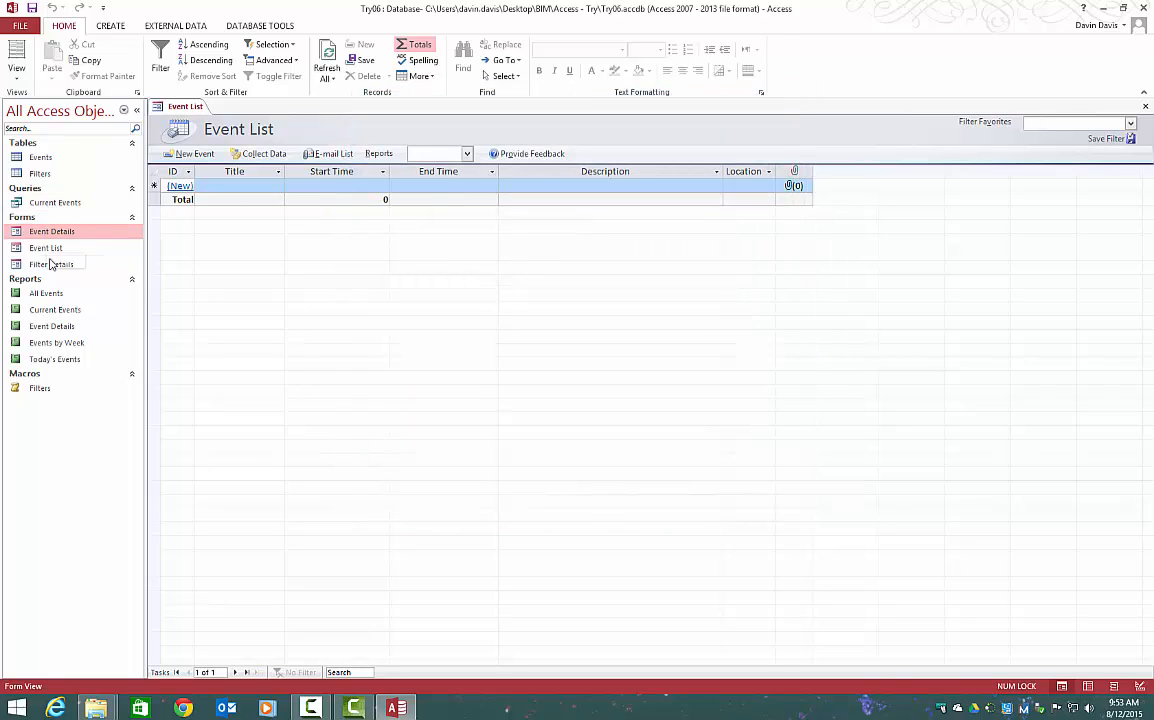
double_click(50, 310)
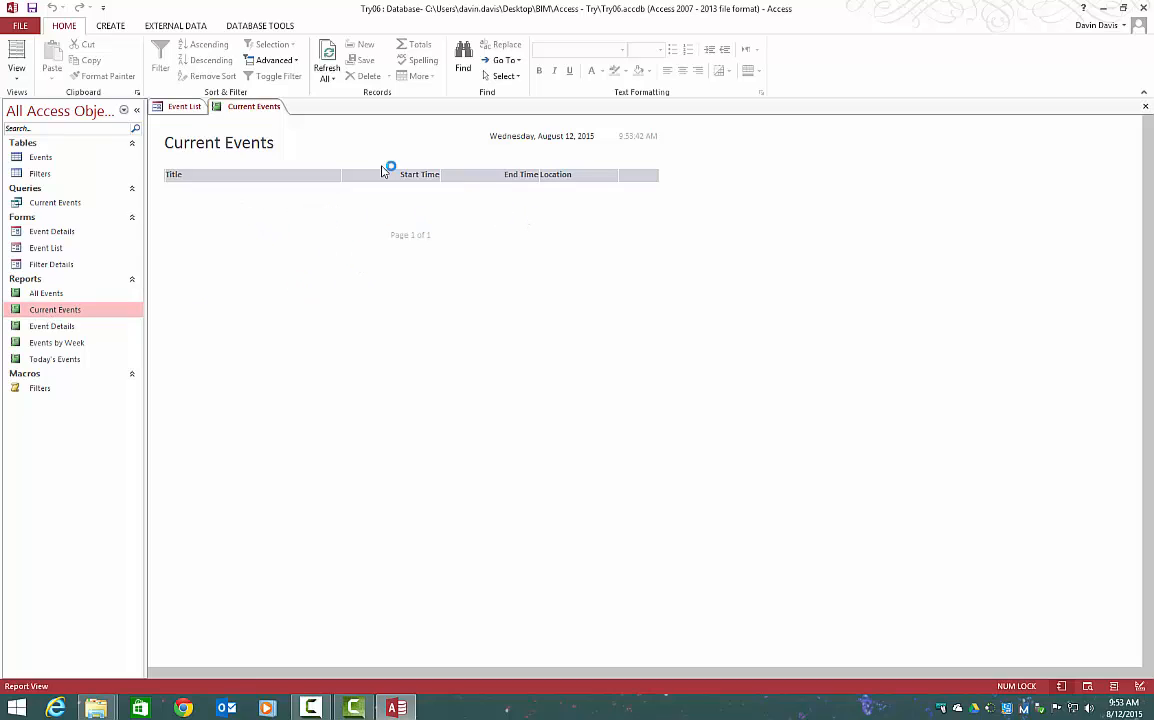
right_click(241, 110)
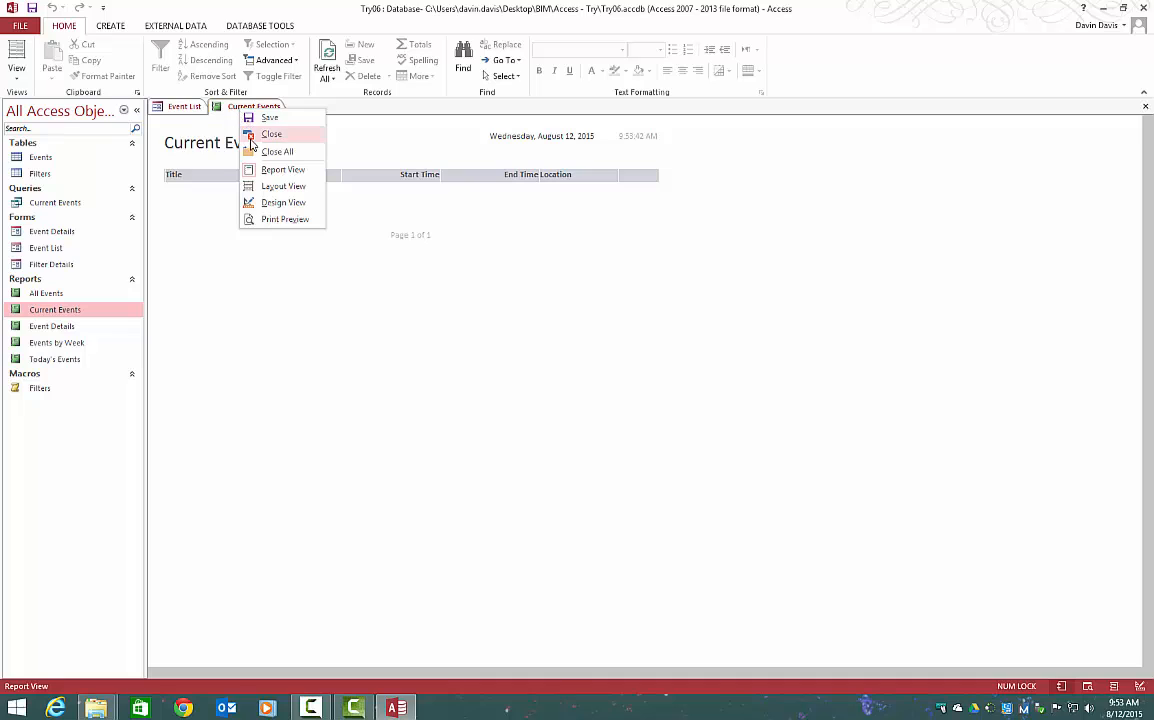
click(252, 150)
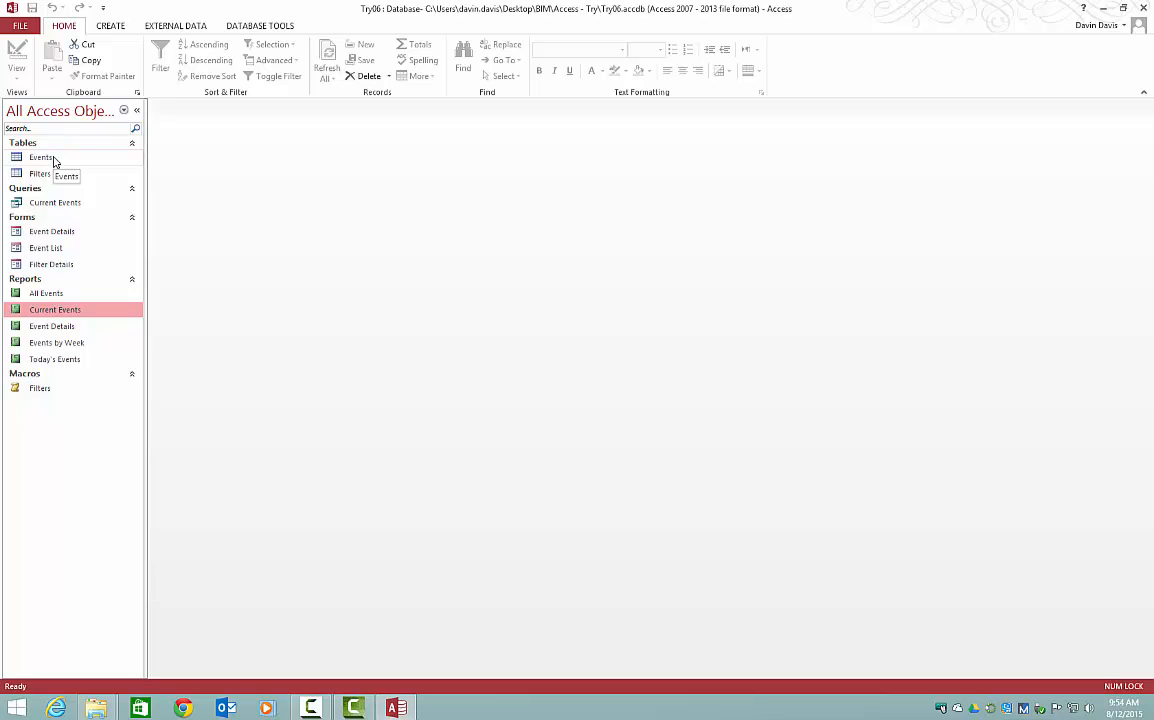
Add the Tasks application part to the database with no relationship to the existing tables
click(110, 28)
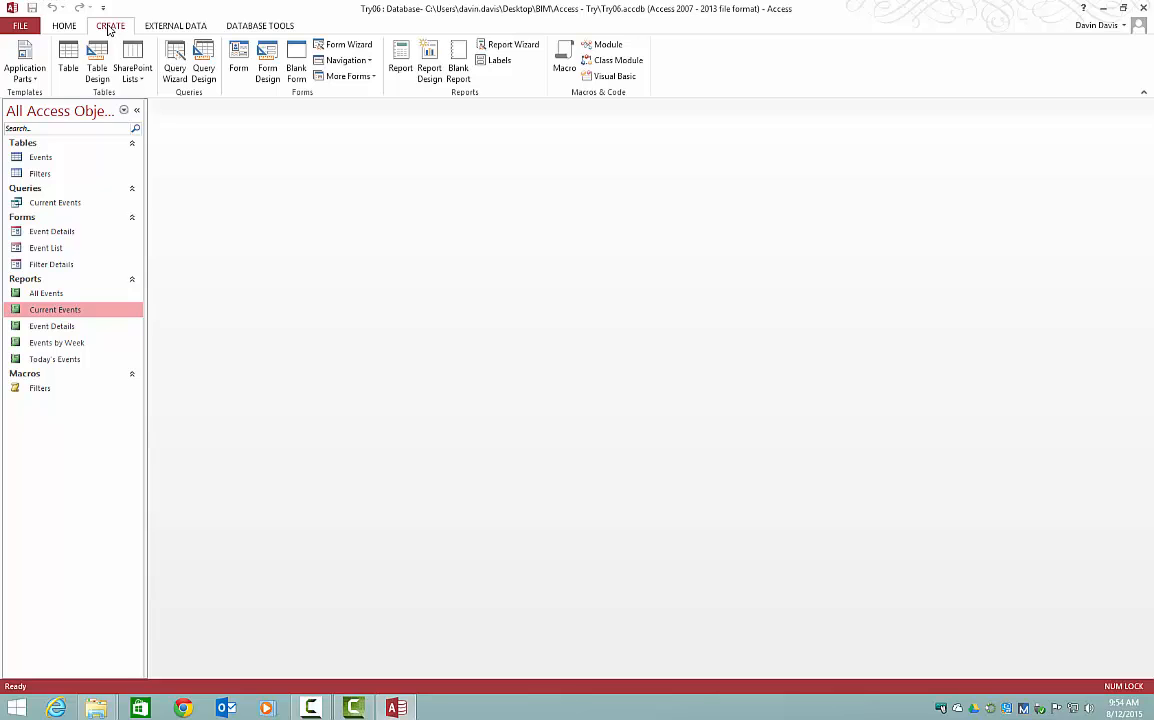
click(25, 70)
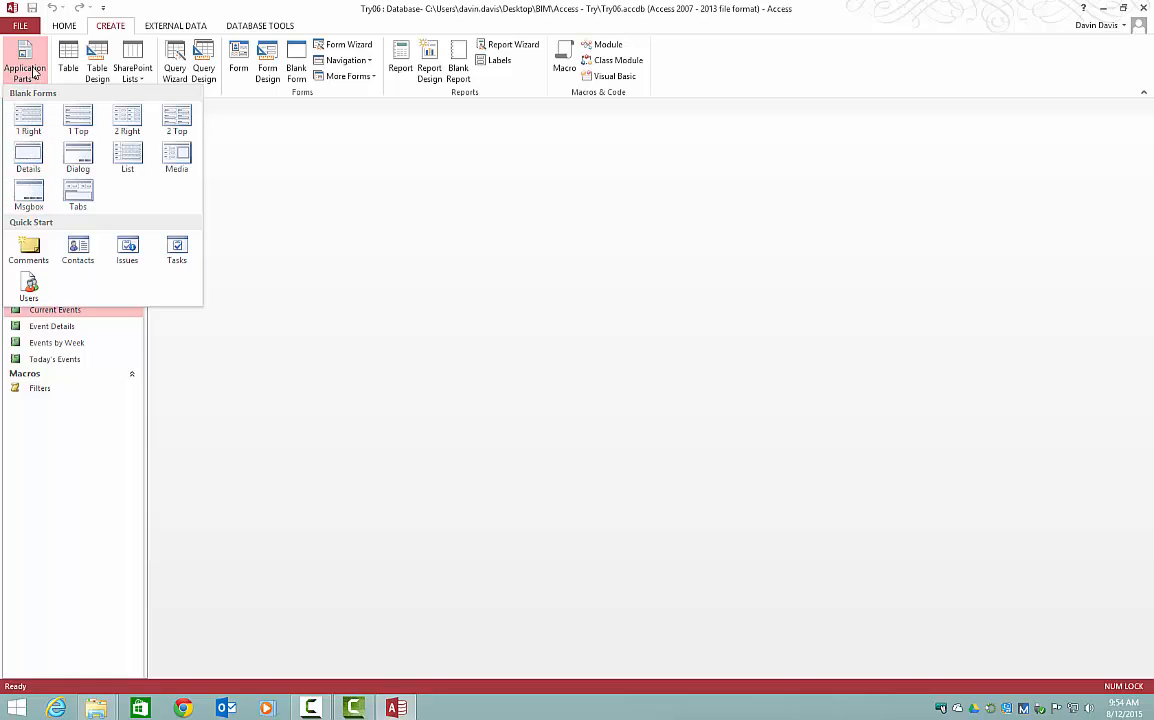
click(34, 72)
click(26, 70)
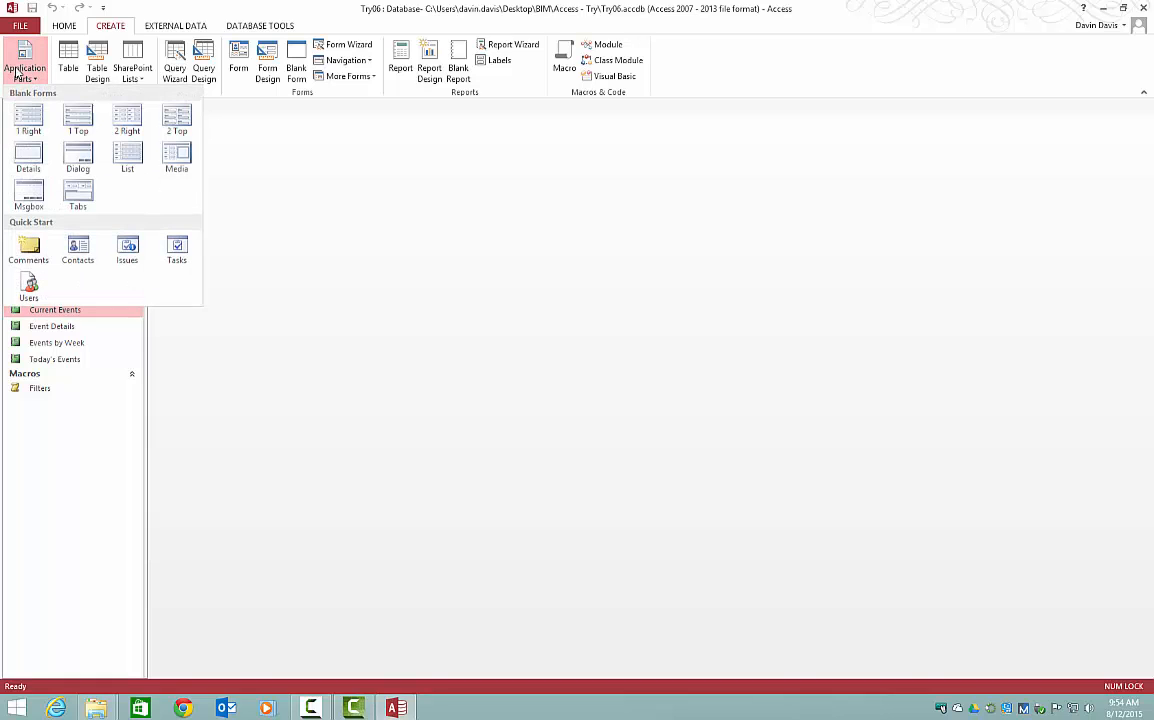
click(176, 258)
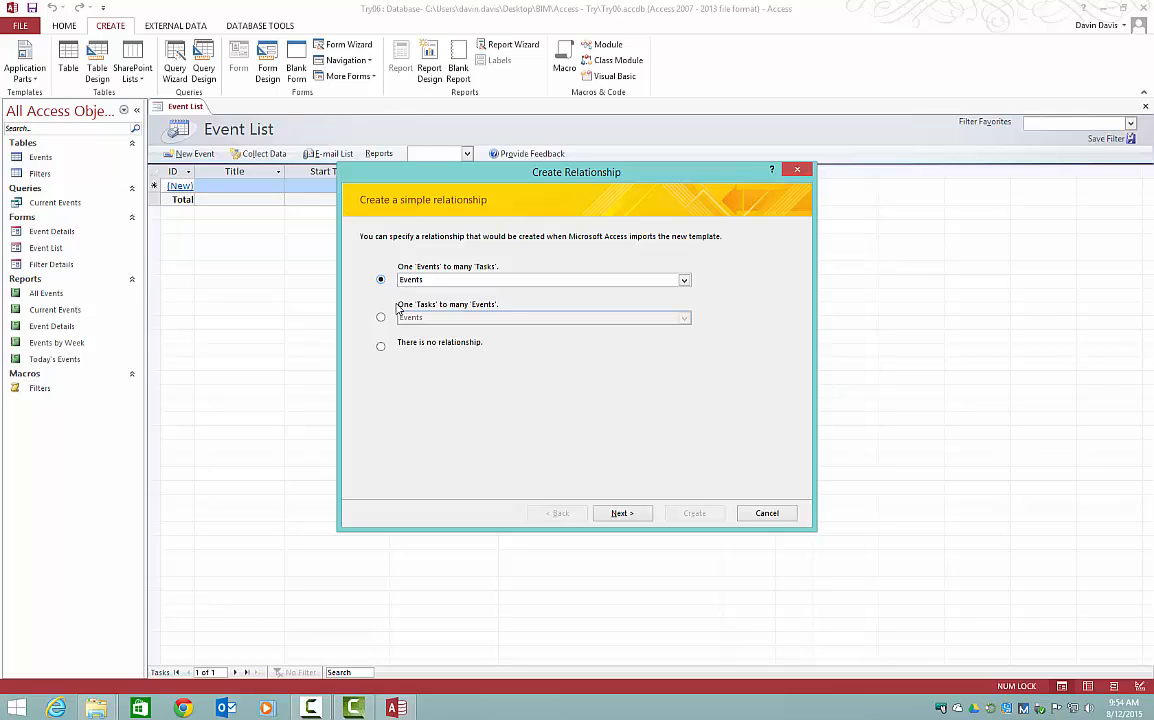
click(433, 347)
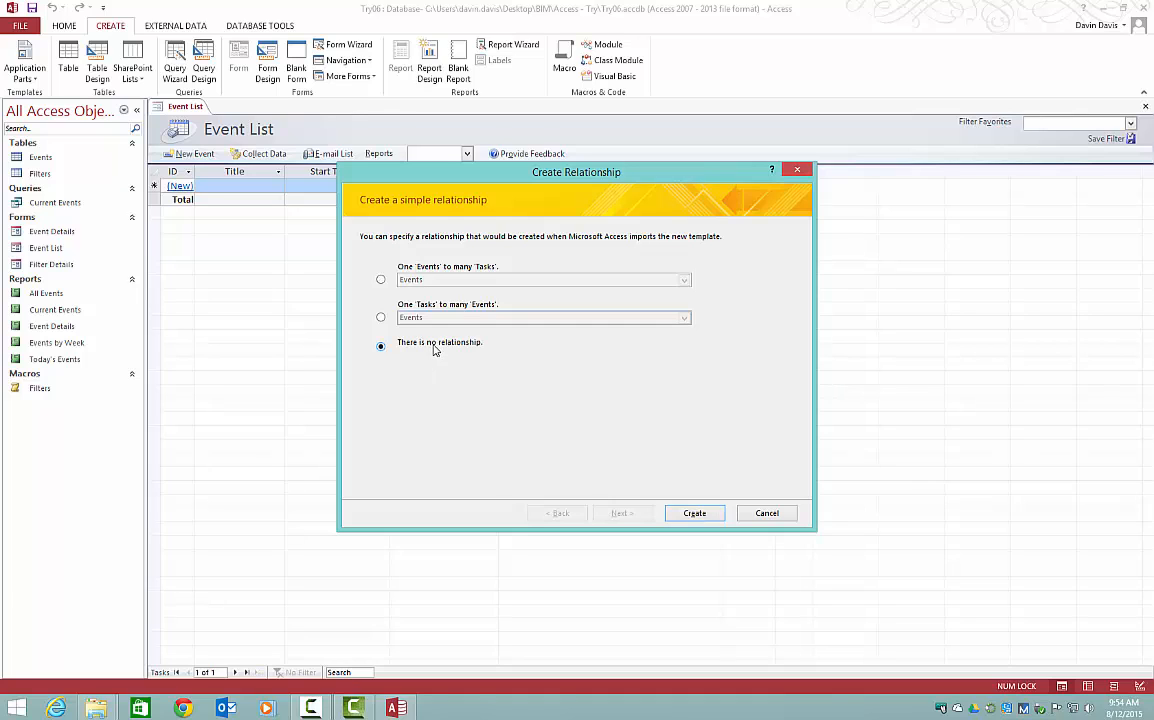
click(696, 514)
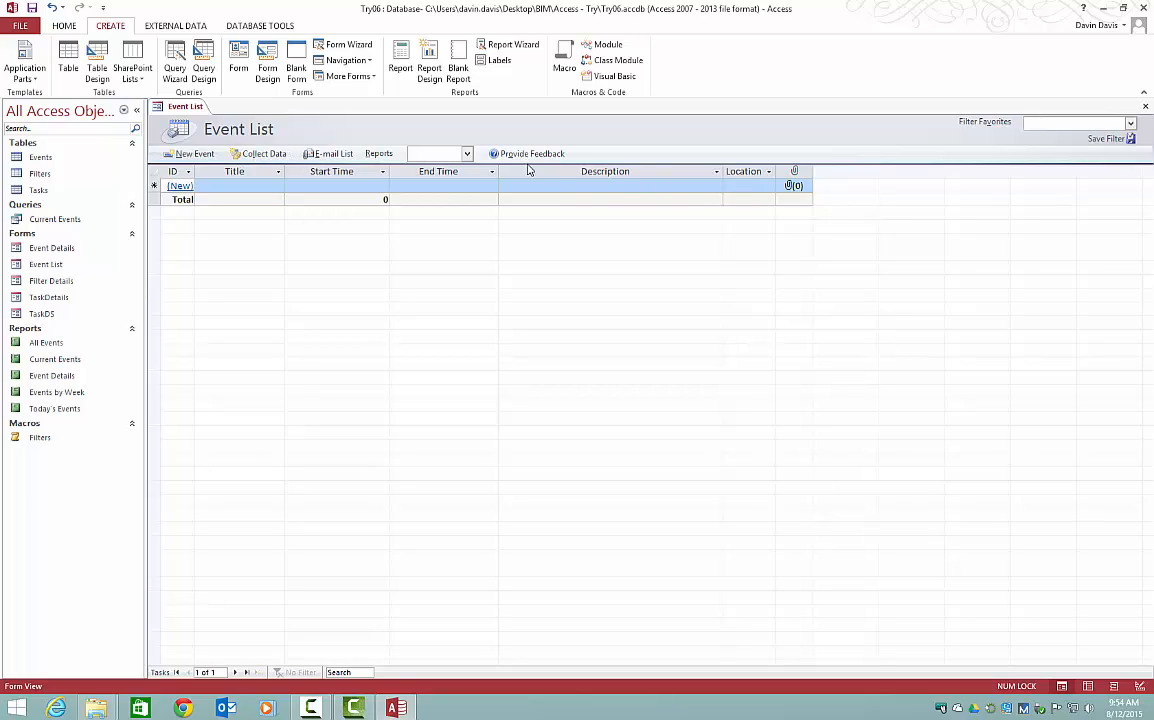
View the All Events report from the Event List form and close all open objects
click(466, 153)
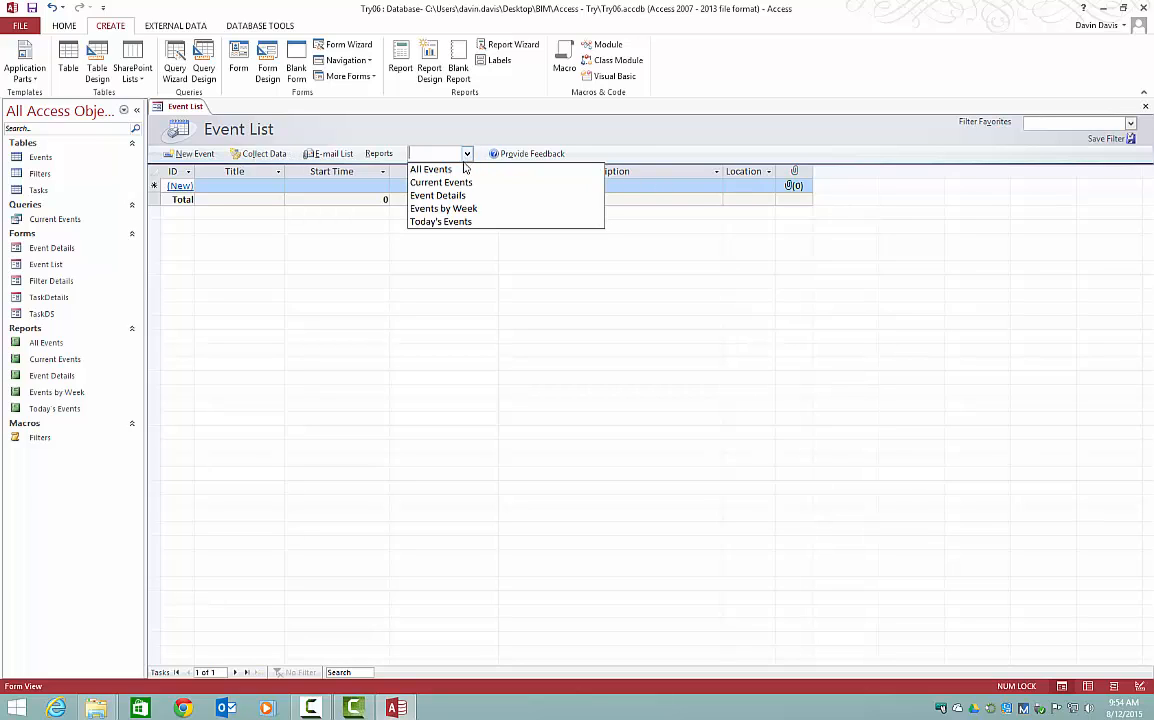
click(431, 169)
right_click(240, 110)
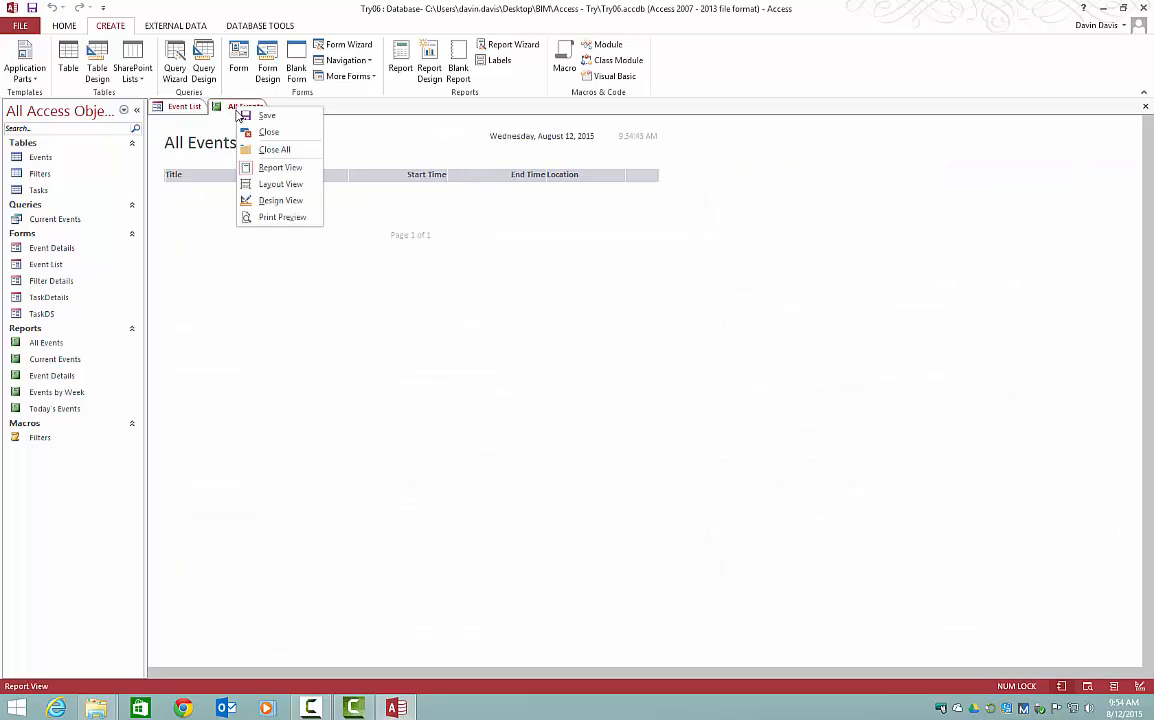
click(256, 150)
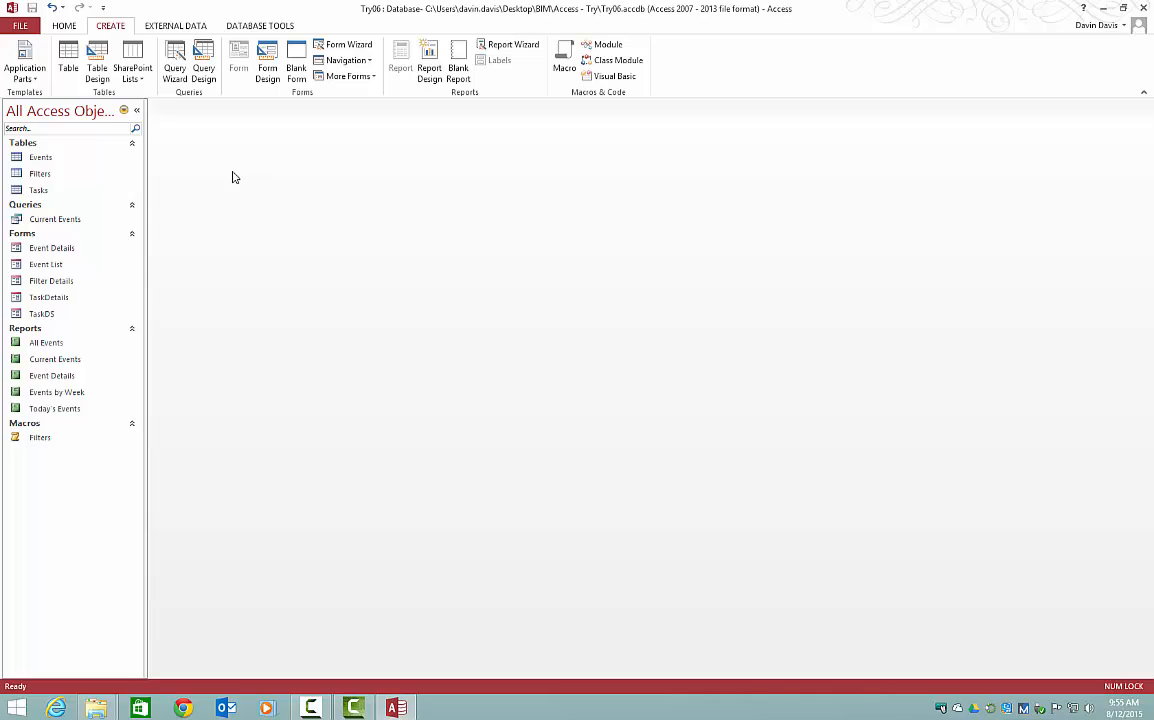
Open the Tasks table and switch it to Design View
double_click(35, 190)
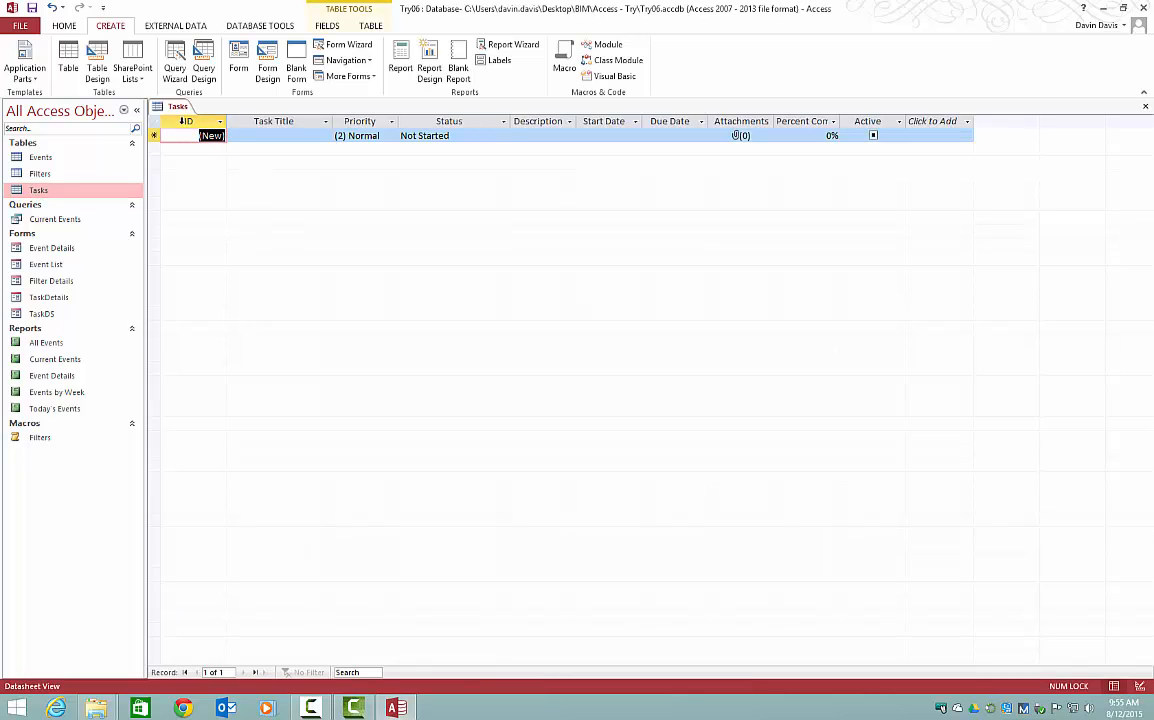
right_click(173, 110)
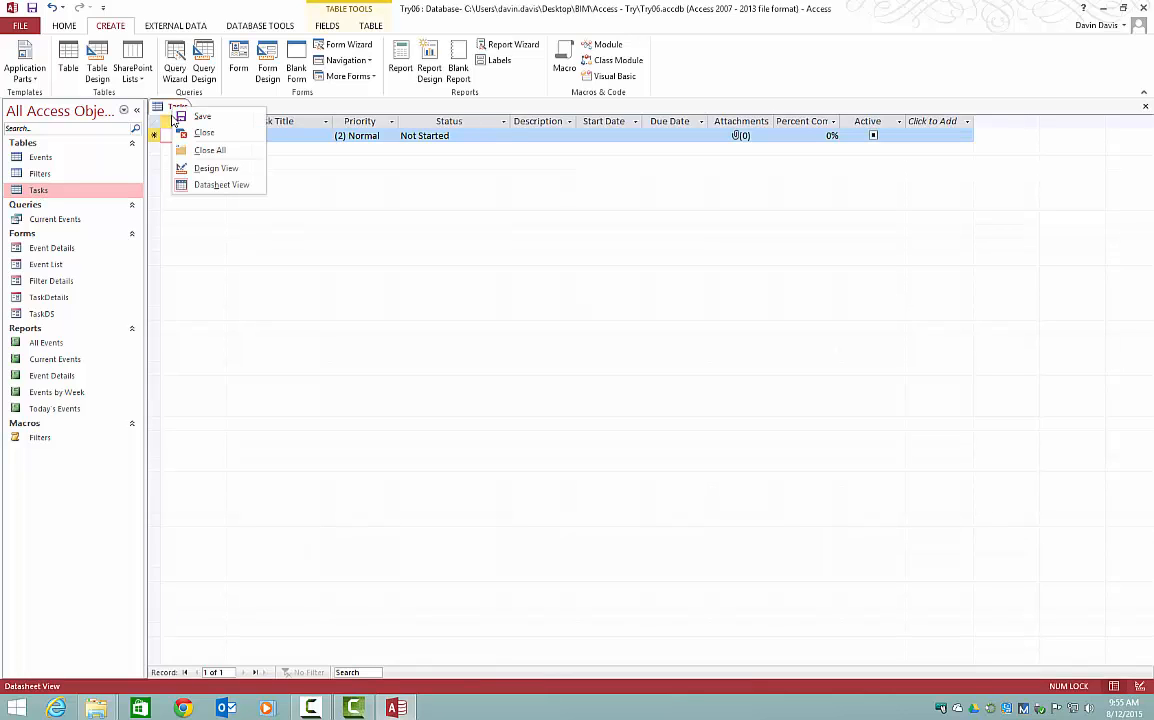
click(192, 167)
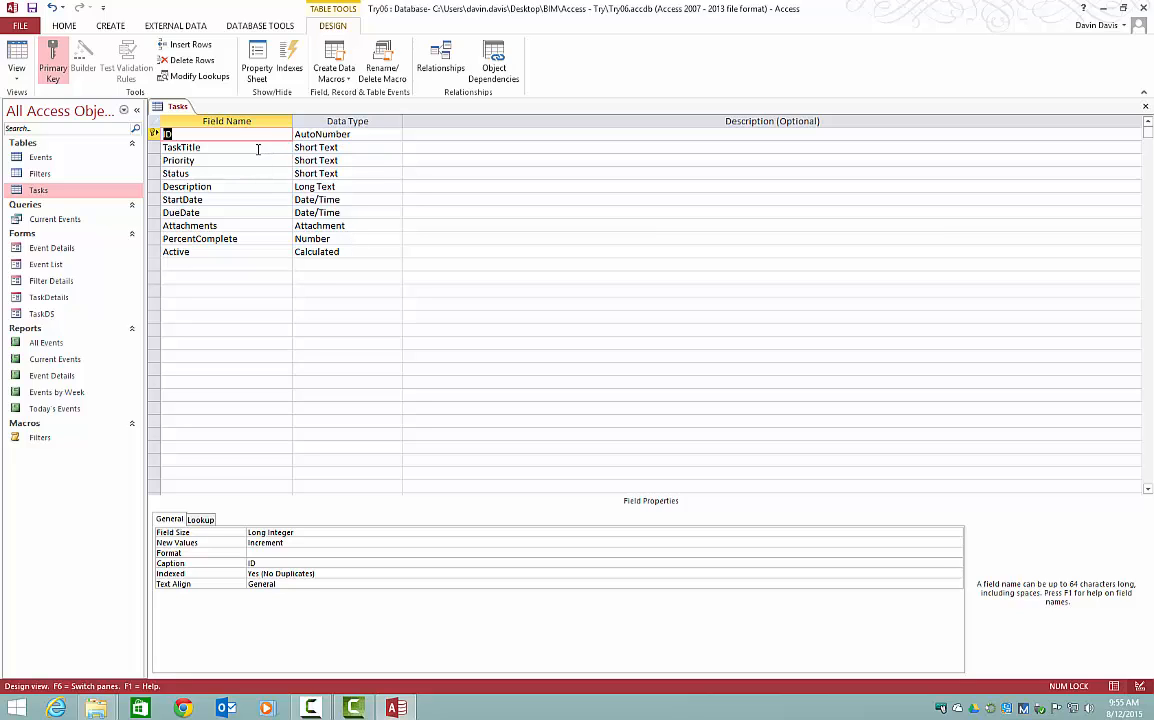
Examine the field properties of the Tasks table's fields, including TaskTitle, StartDate, Attachments and PercentComplete
click(258, 149)
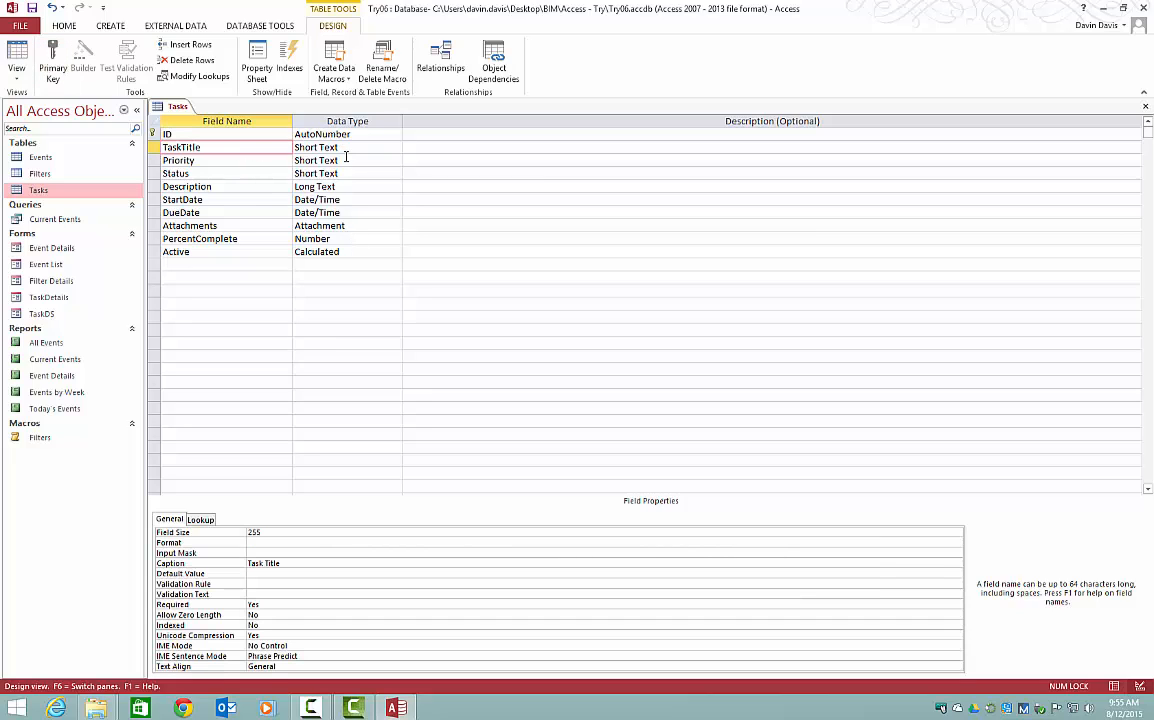
click(266, 532)
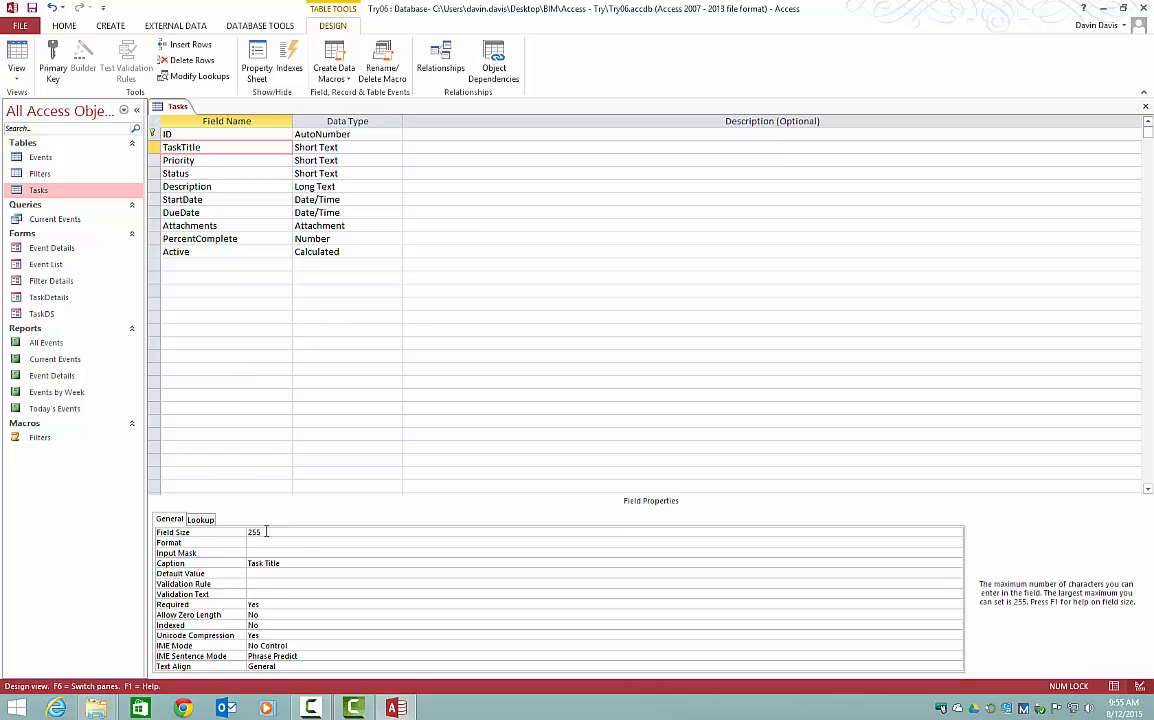
double_click(266, 532)
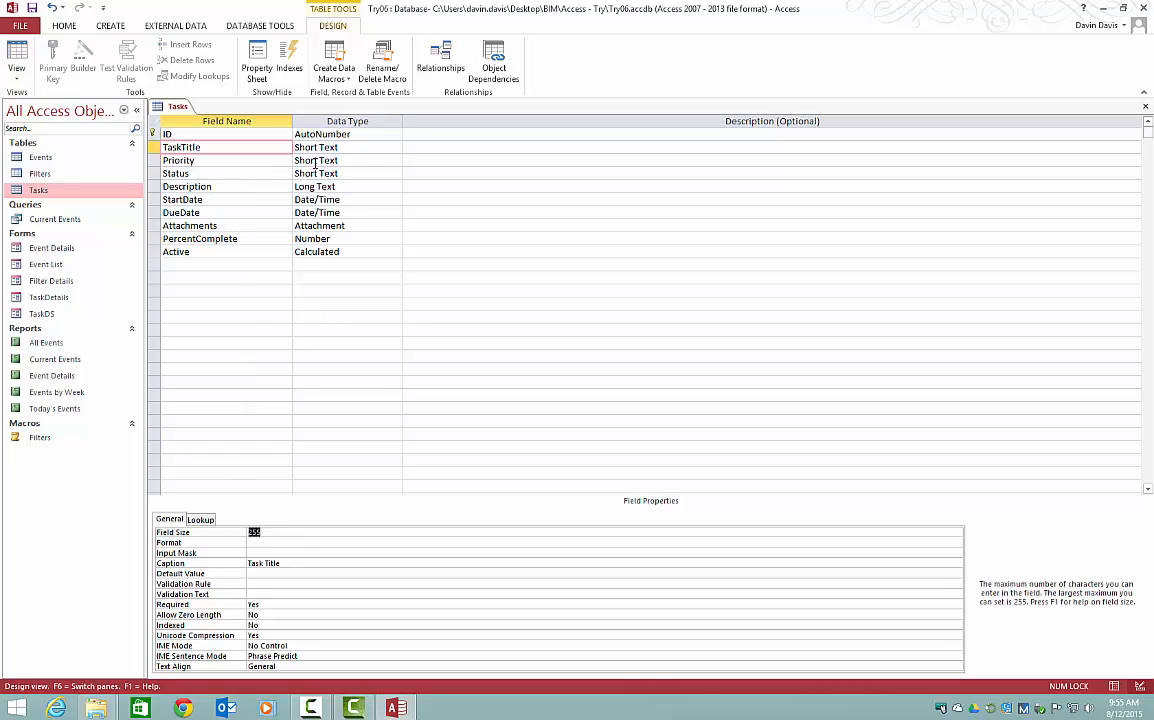
click(259, 200)
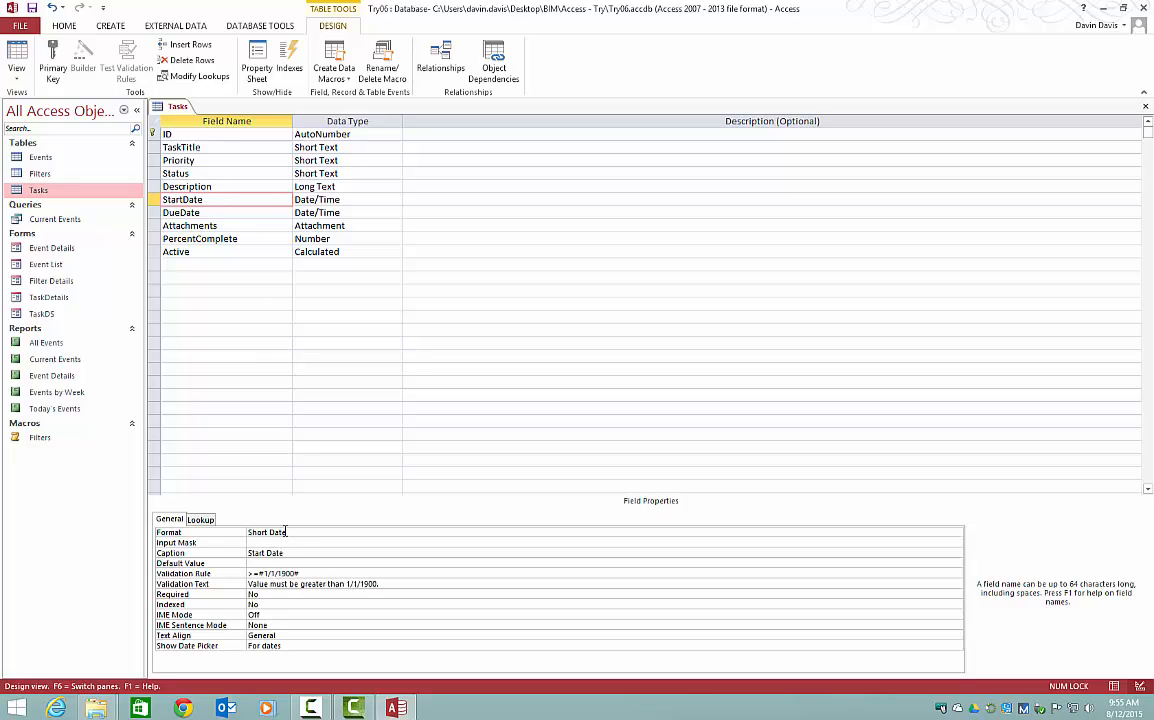
click(240, 225)
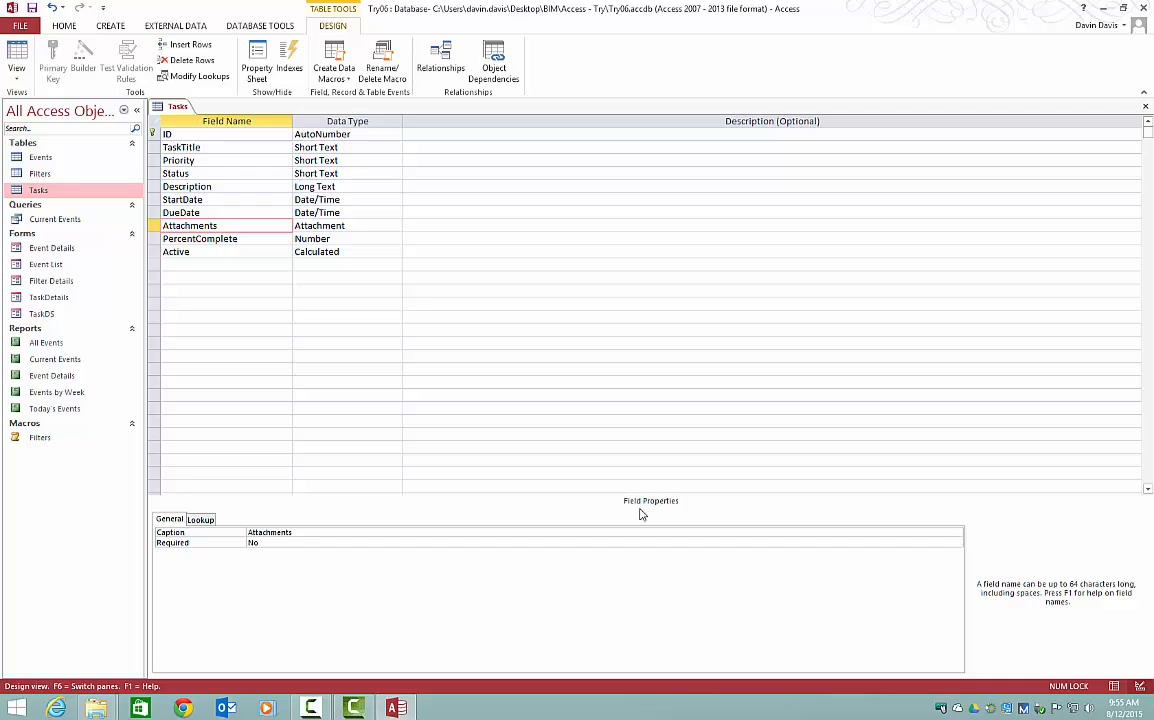
click(255, 238)
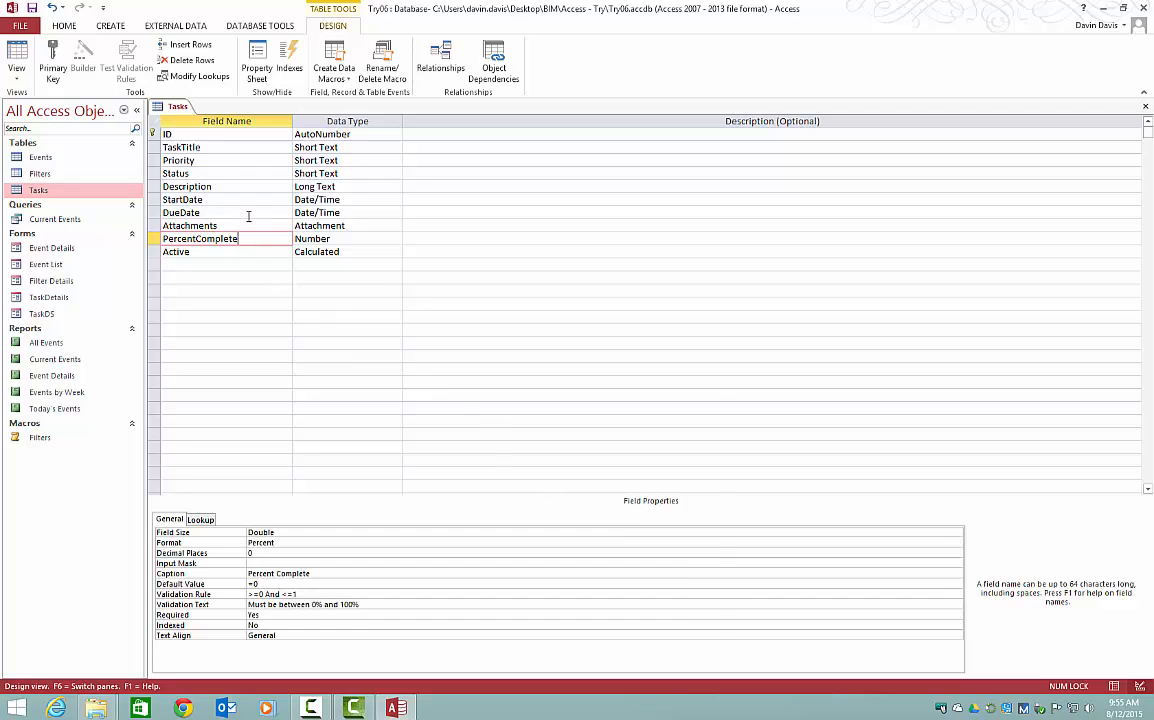
click(248, 213)
click(241, 186)
click(239, 160)
click(242, 146)
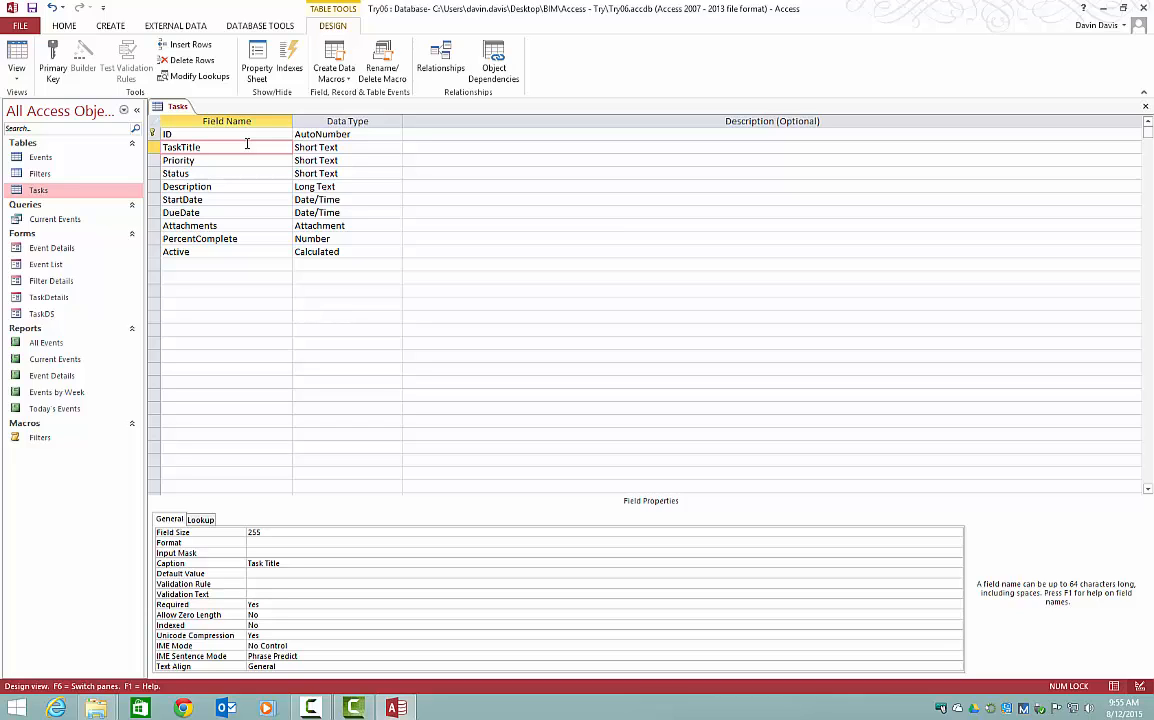
Create a new table in Design View with a LocID field of type AutoNumber, described as "Automatically Assigned"
click(104, 24)
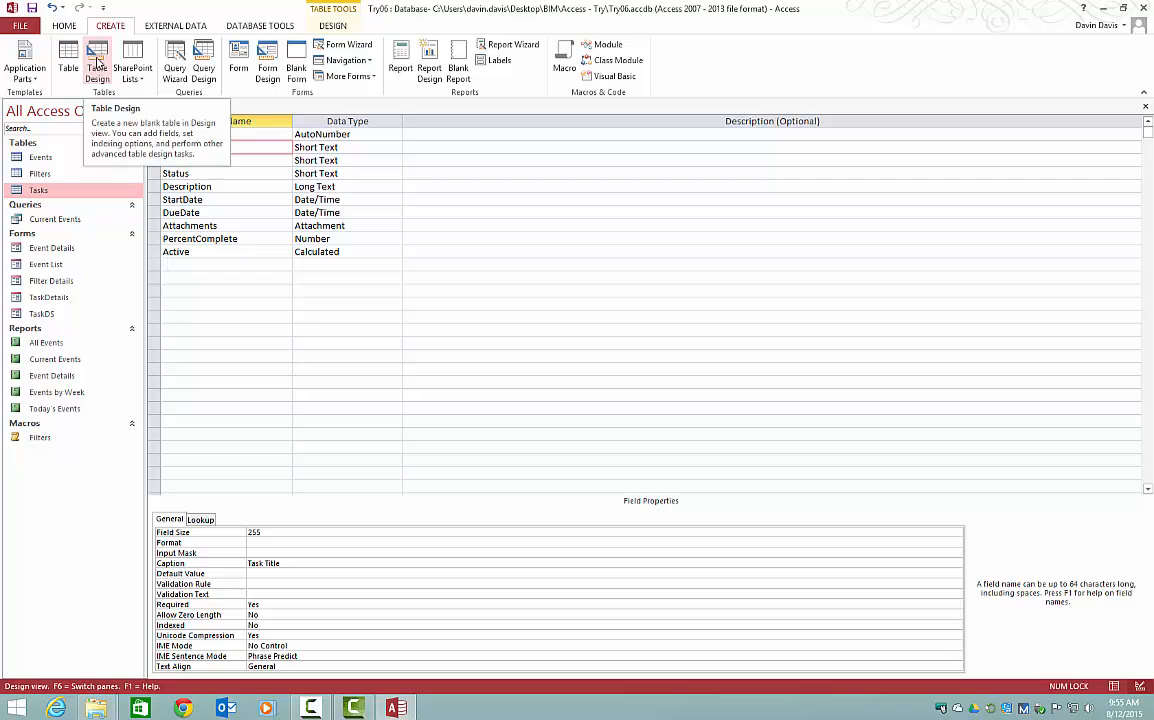
click(96, 66)
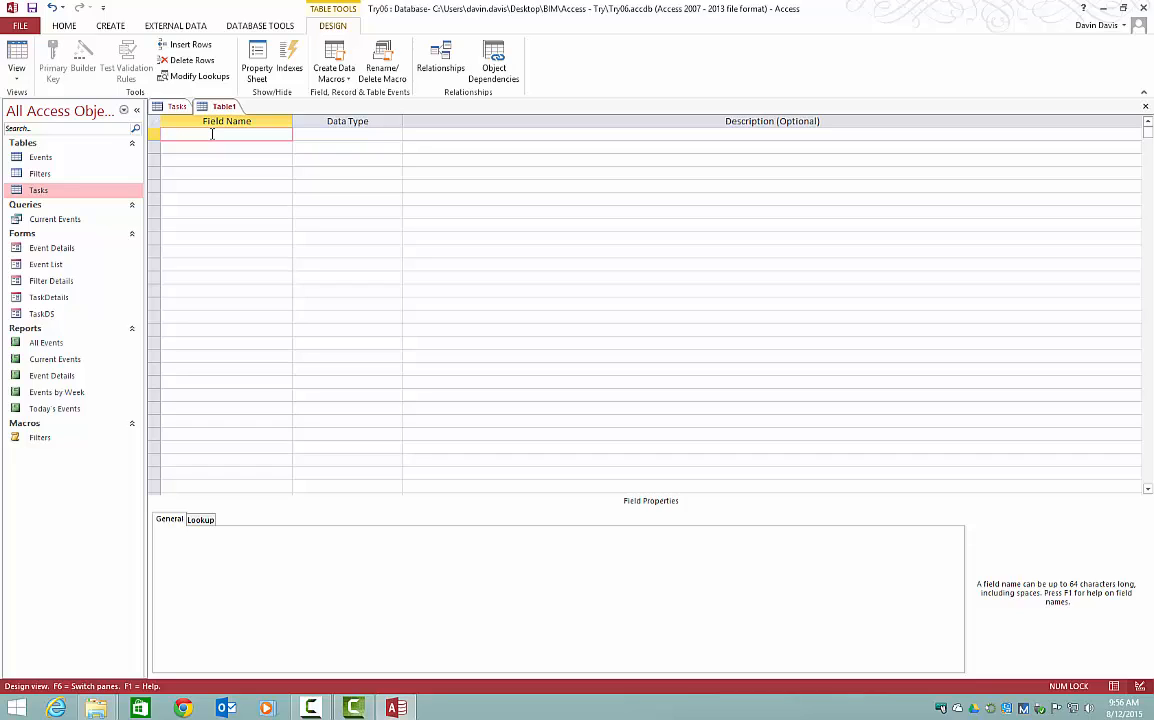
text(LocID)
key(Tab)
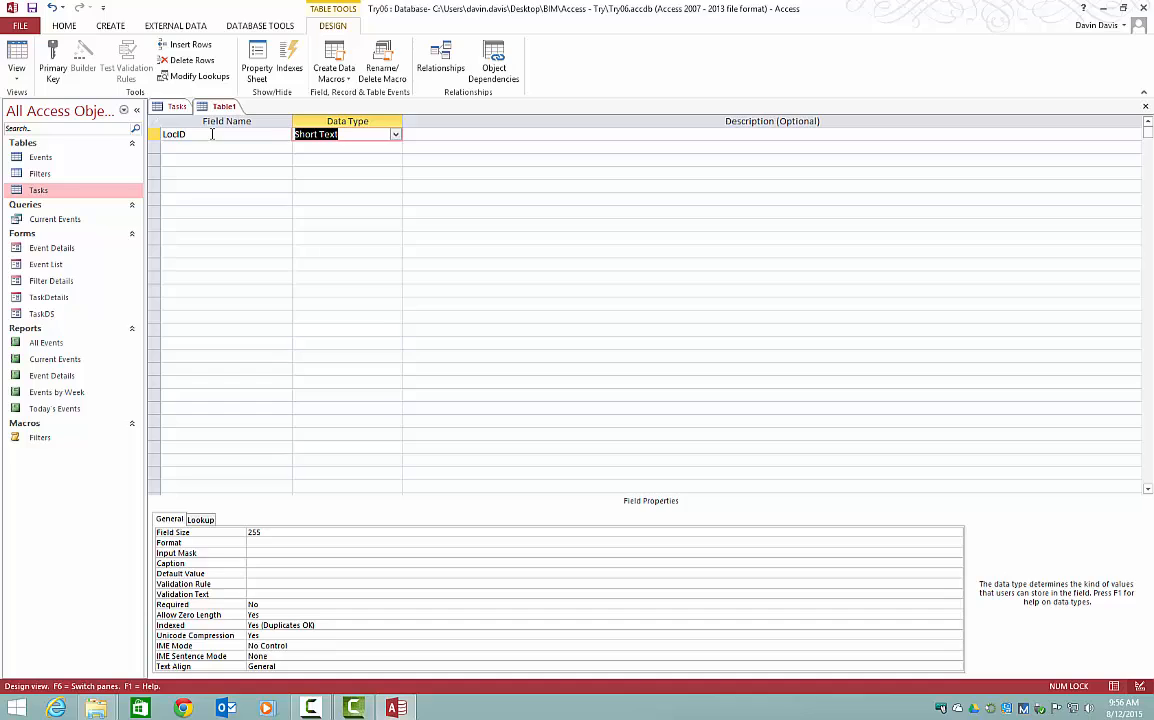
text(autoNumber)
key(Tab)
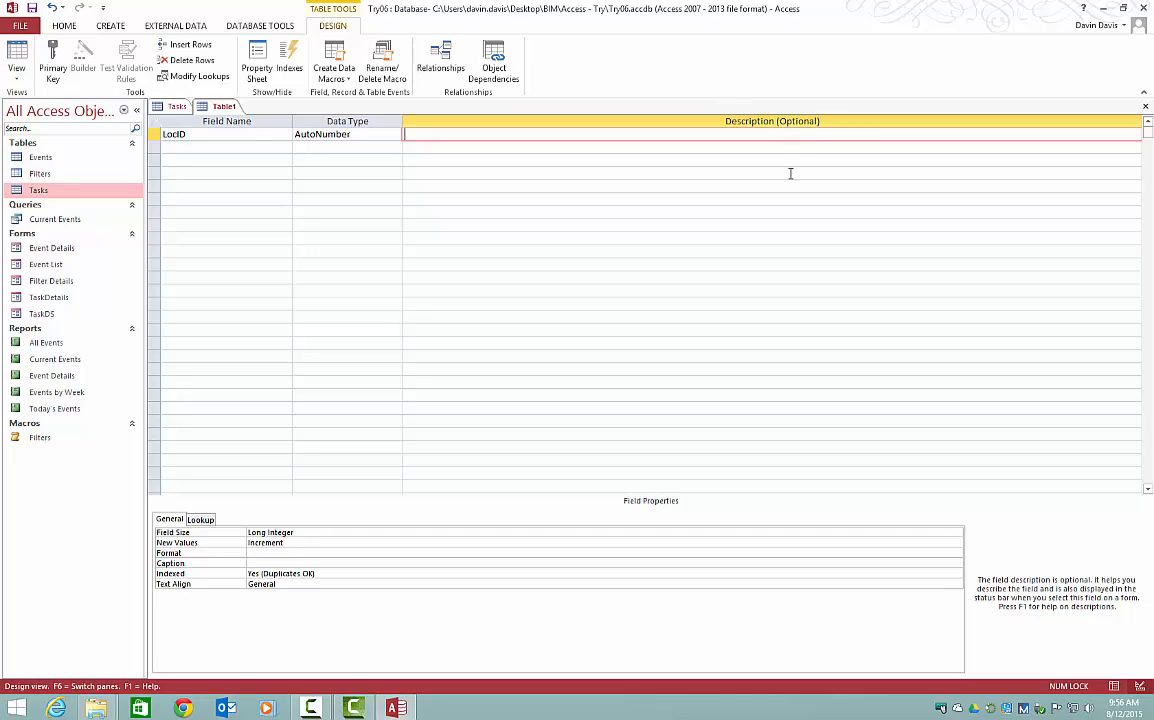
text(Automatically Assigned)
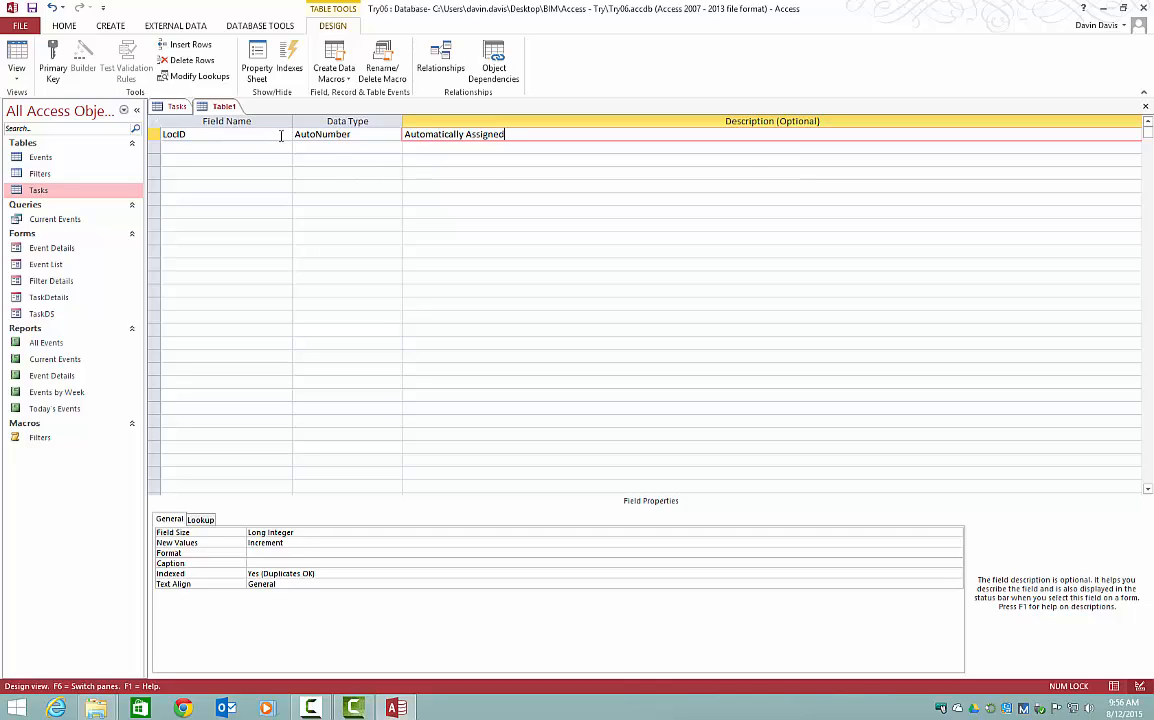
click(269, 149)
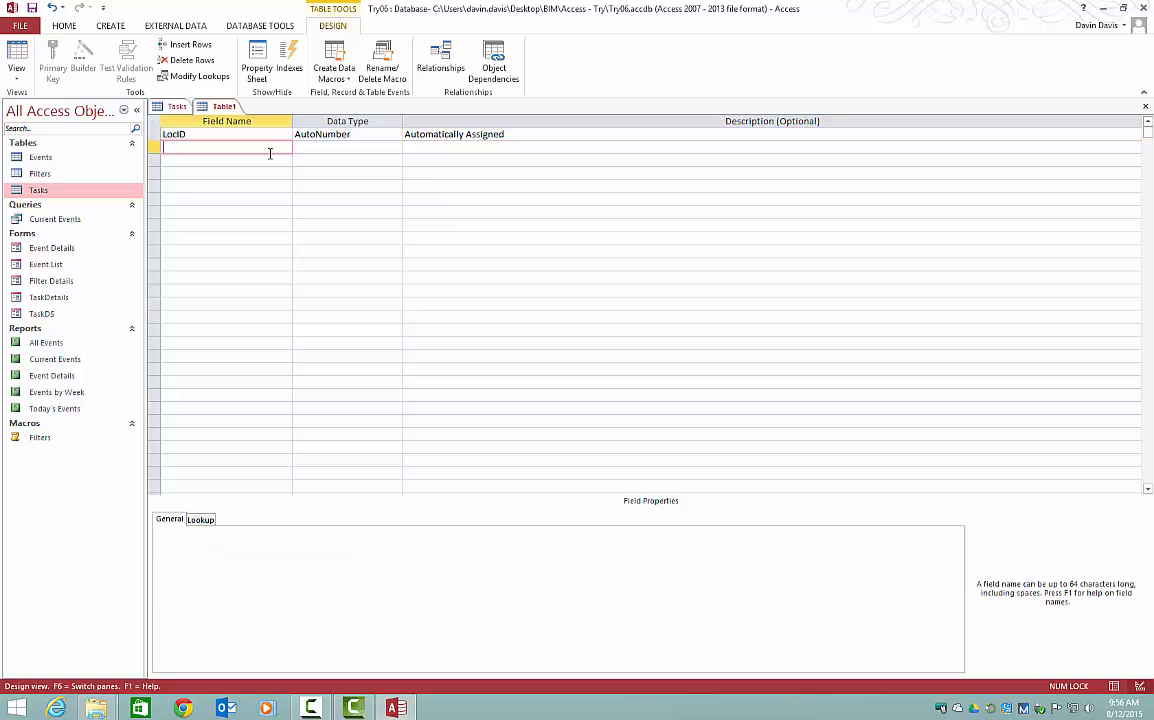
click(272, 162)
click(350, 175)
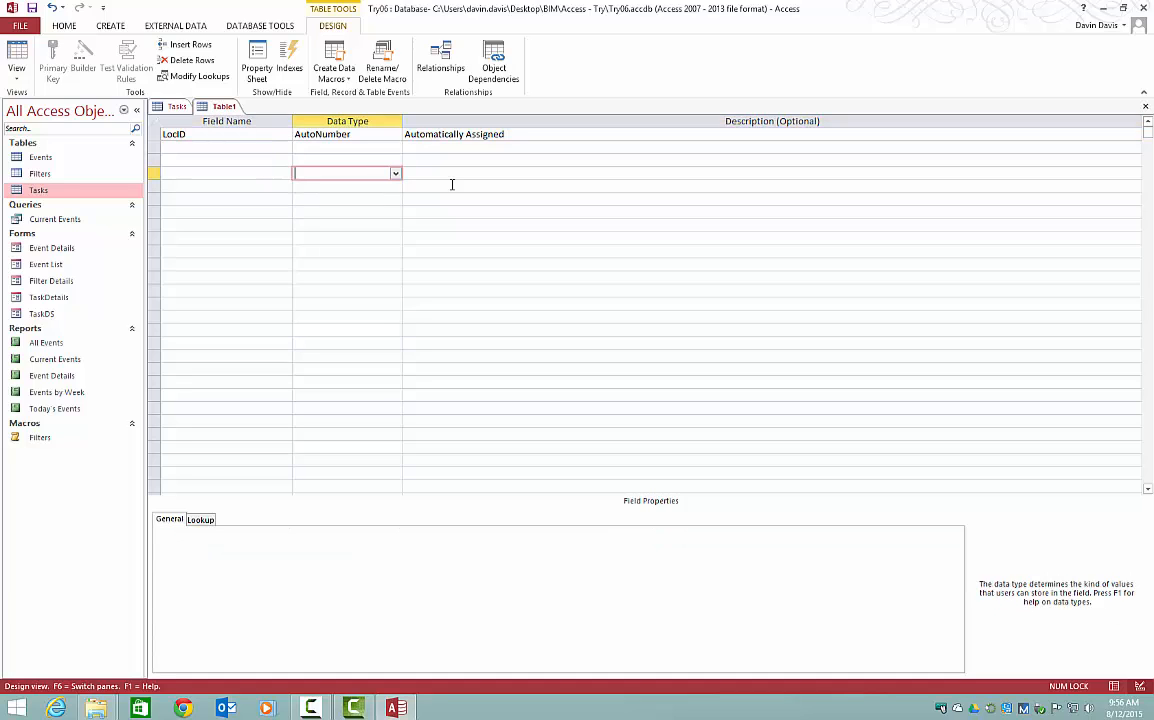
click(453, 186)
Add a Location field of type Short Text below LocID, without a description
click(560, 138)
key(Tab)
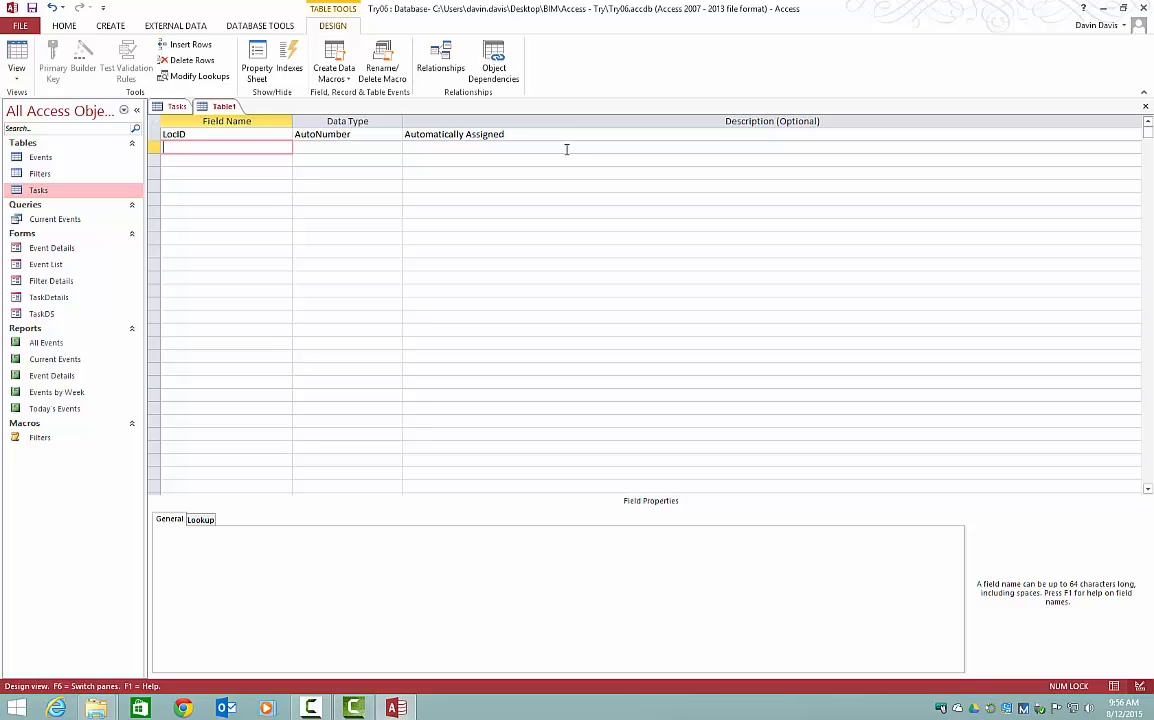
text(Location)
key(Tab)
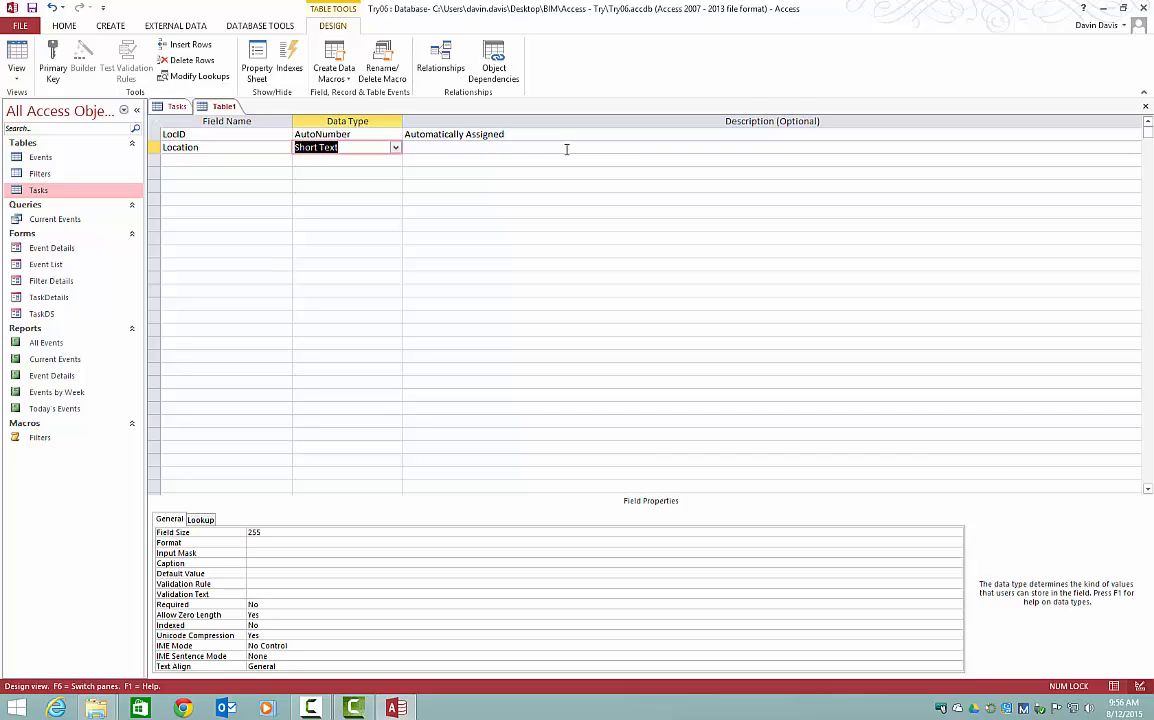
key(Tab)
key(Tab)
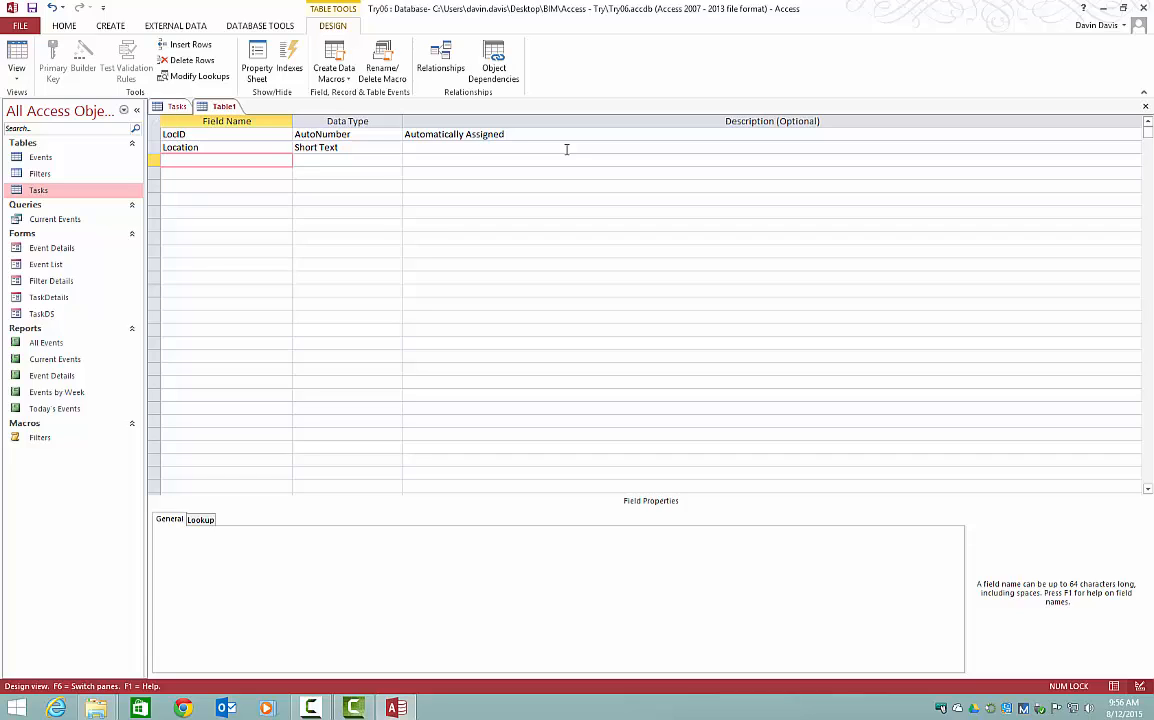
Add a Capacity field of type Number with the description "Number of people"
text(Capacity)
key(Tab)
text(n)
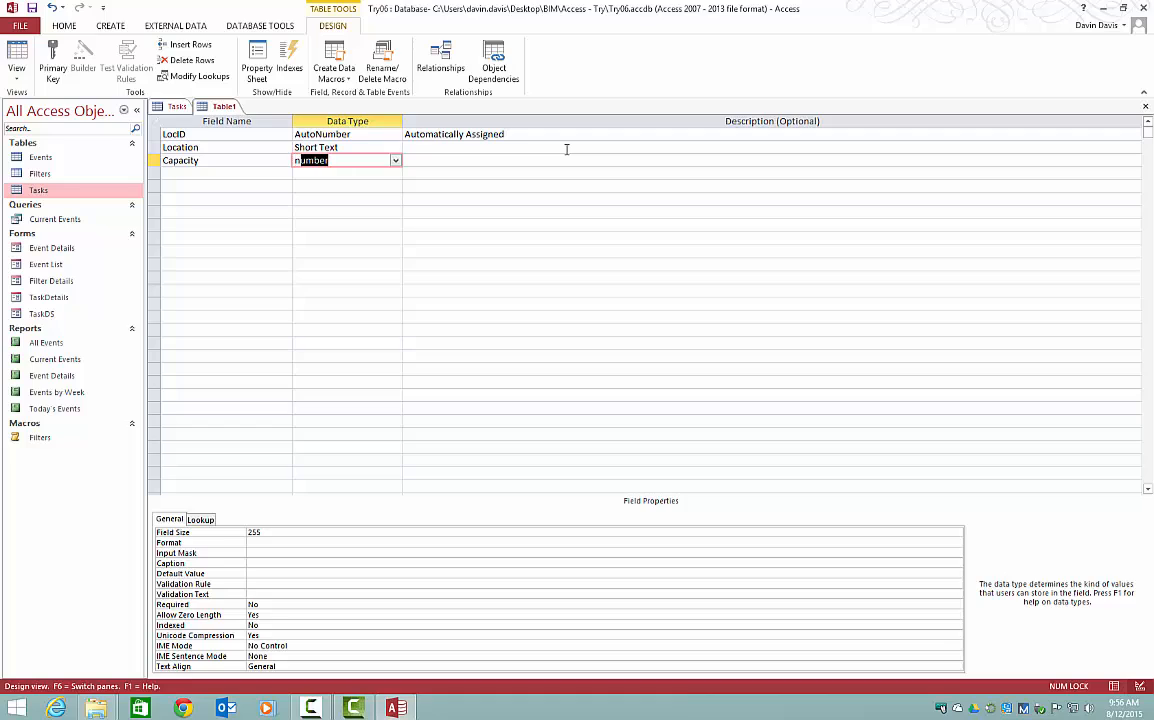
key(Tab)
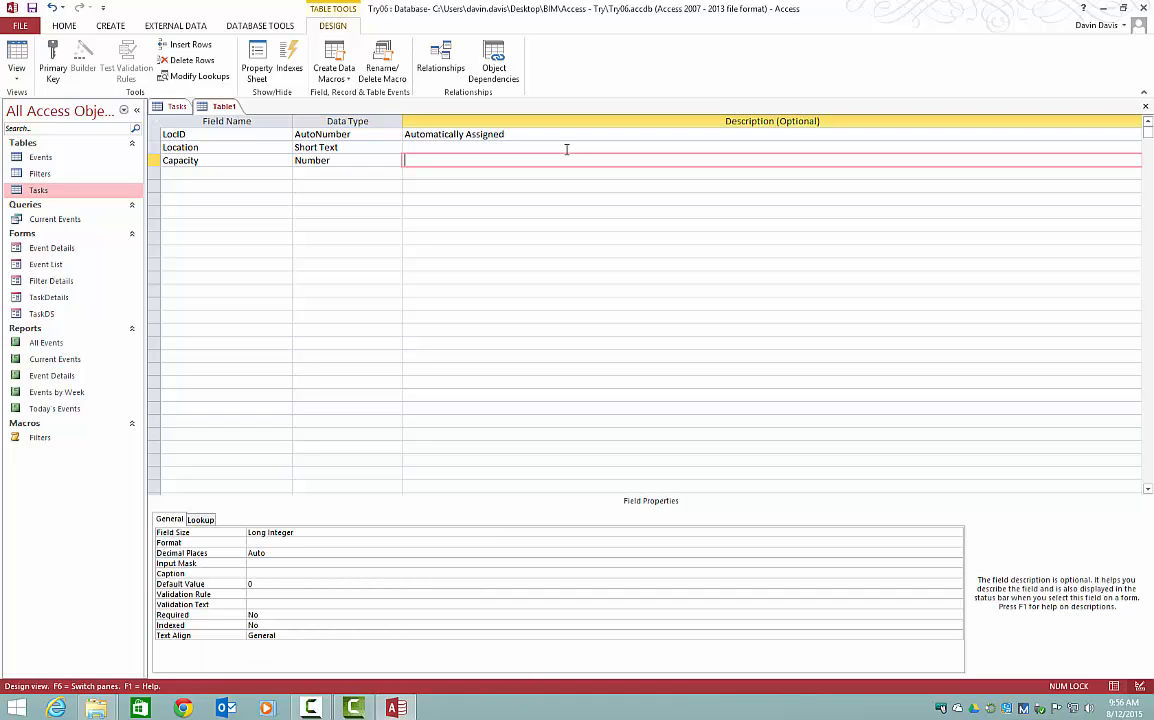
text(Number of people)
key(Return)
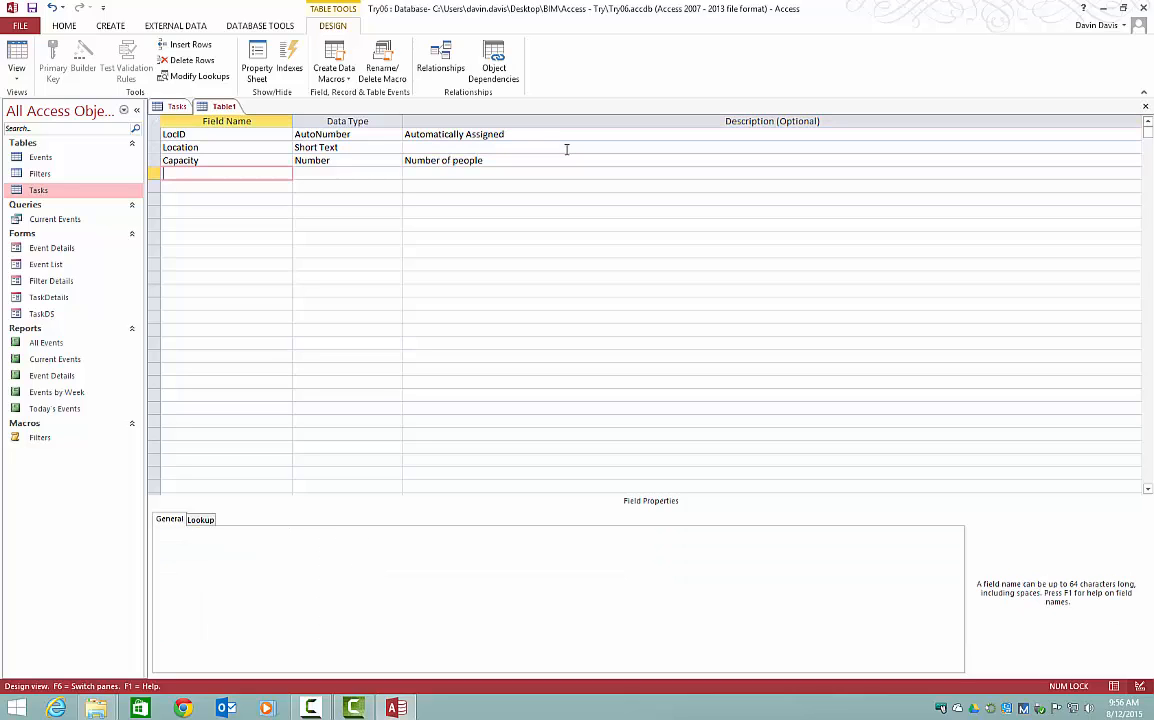
Save the new table as Locations, declining to have a primary key created automatically
click(31, 7)
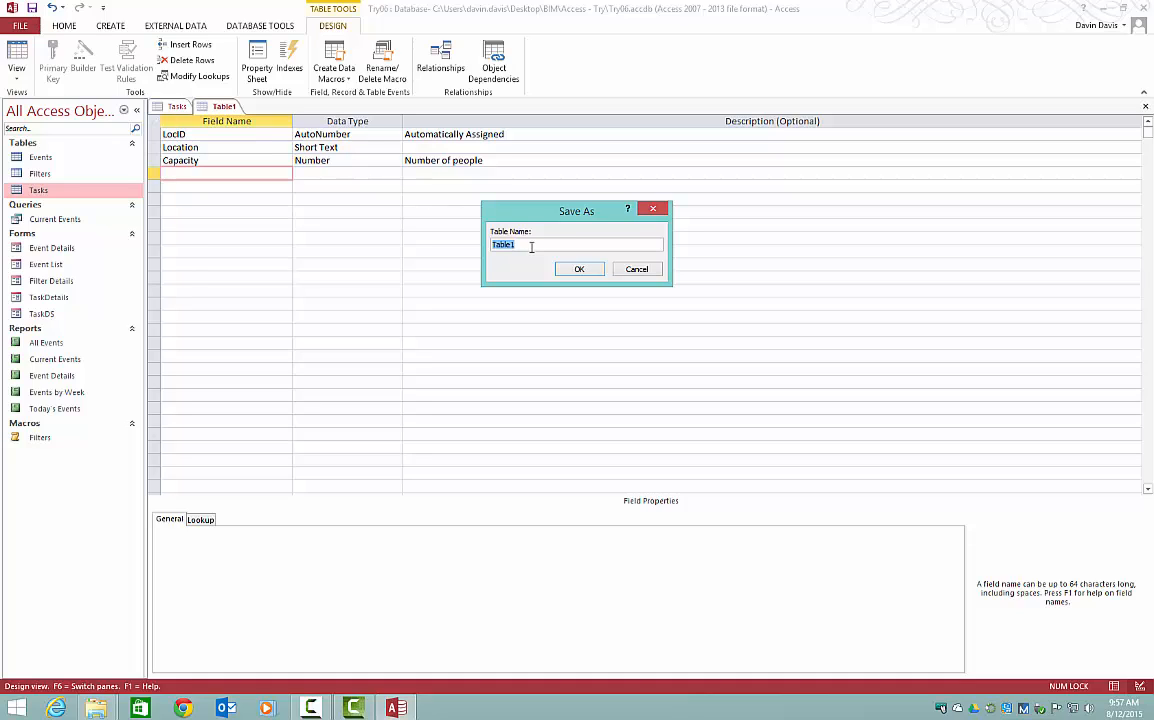
text(Locations)
key(Return)
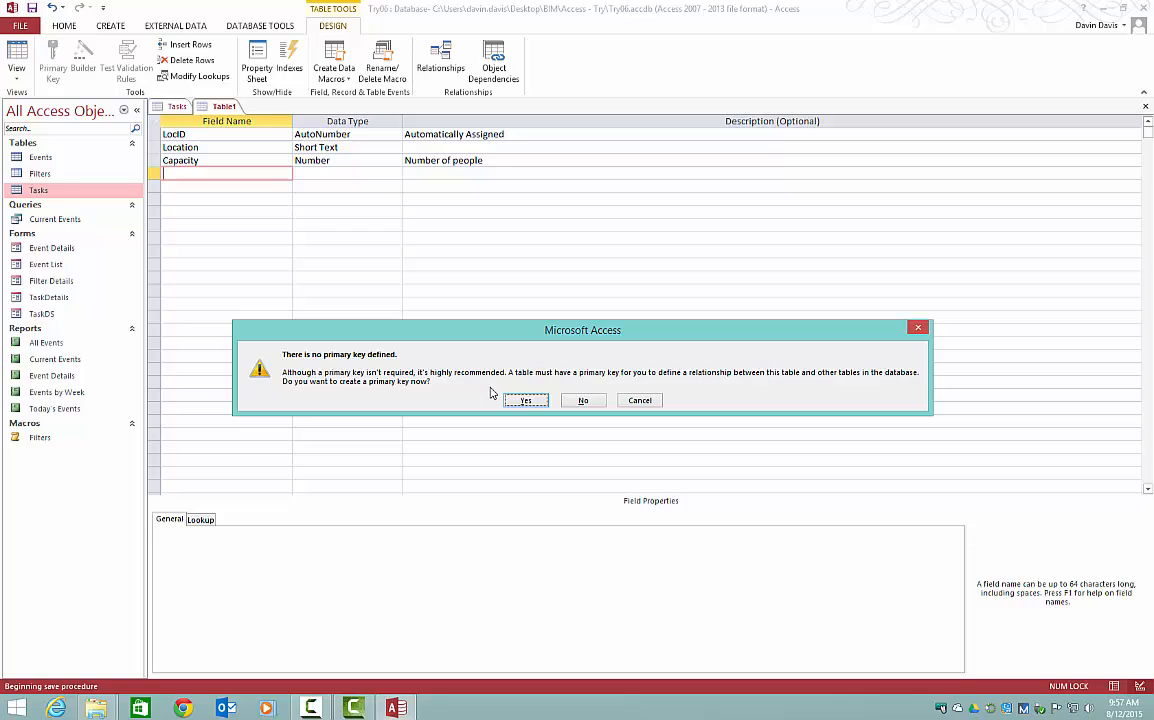
click(583, 401)
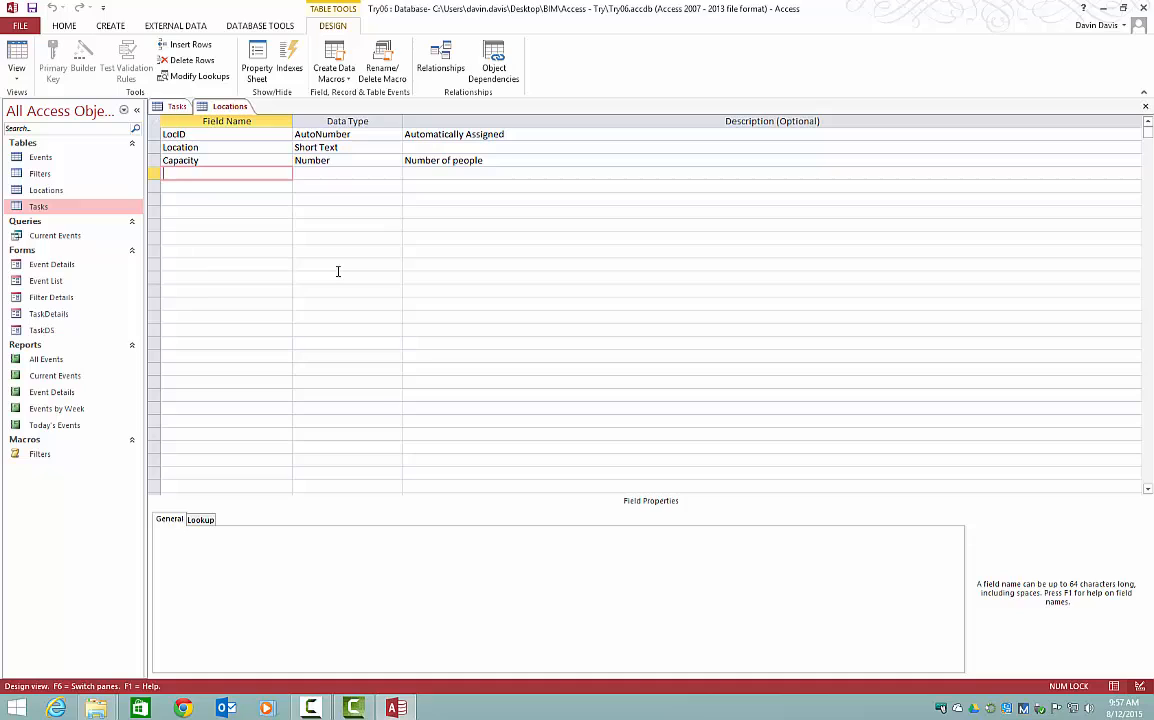
Set the LocID field as the primary key of the Locations table
click(246, 136)
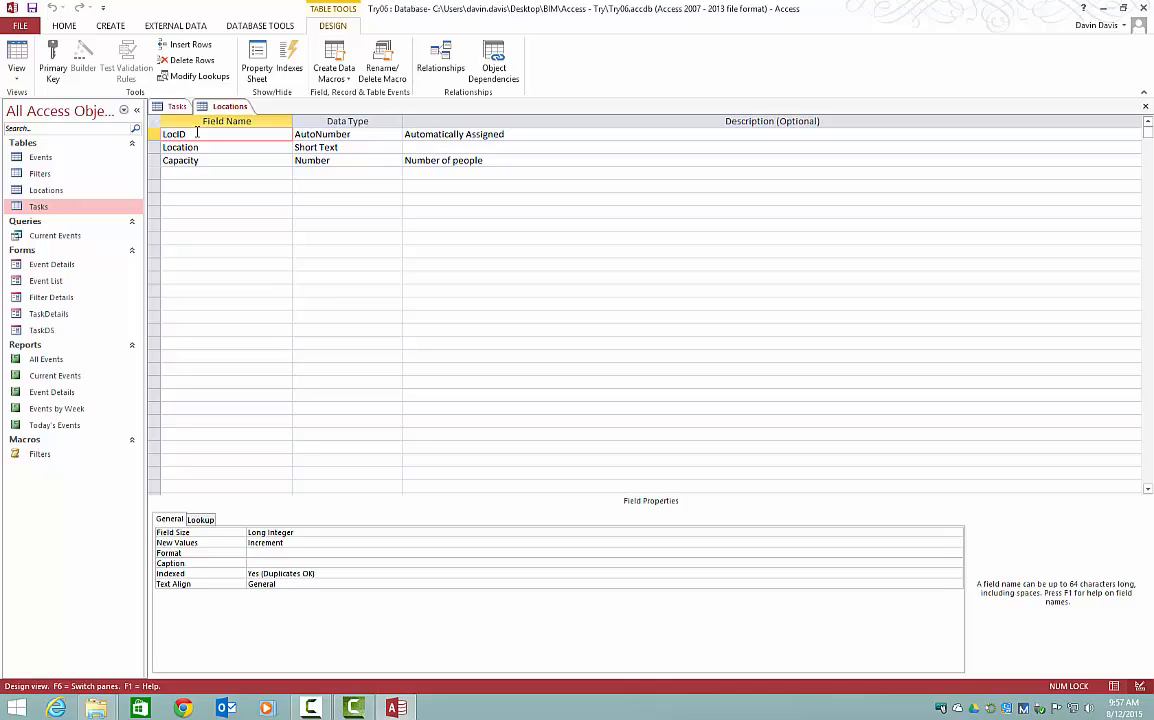
click(153, 147)
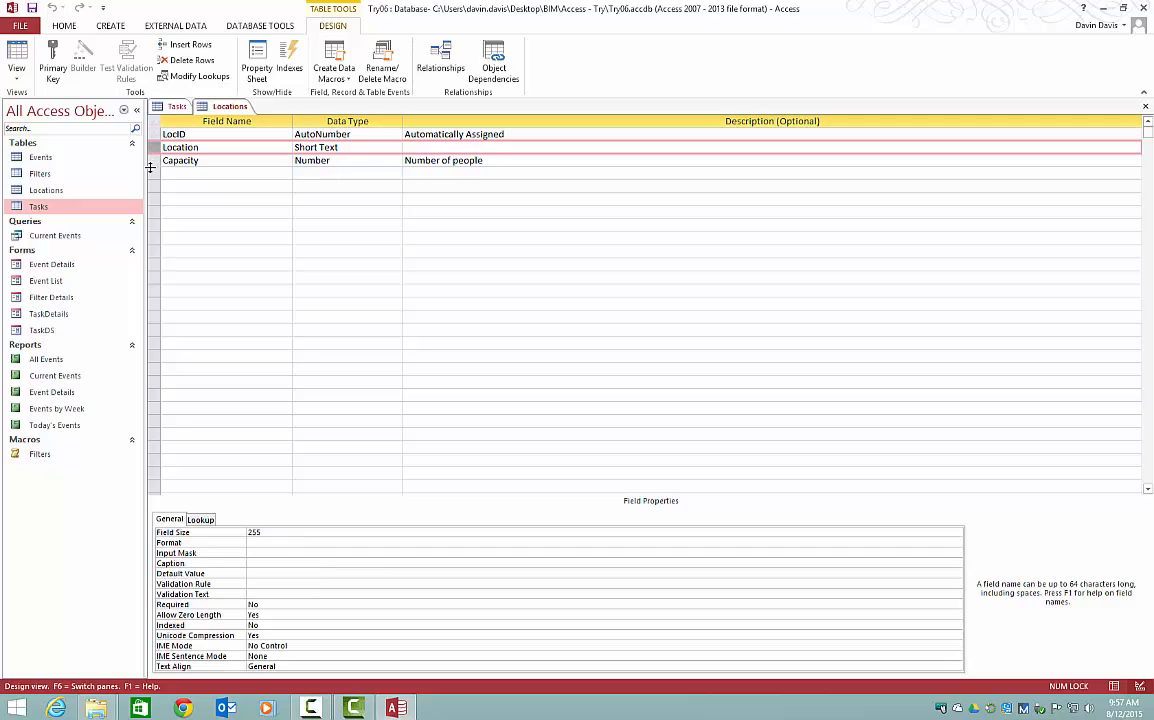
click(153, 160)
click(154, 147)
click(154, 134)
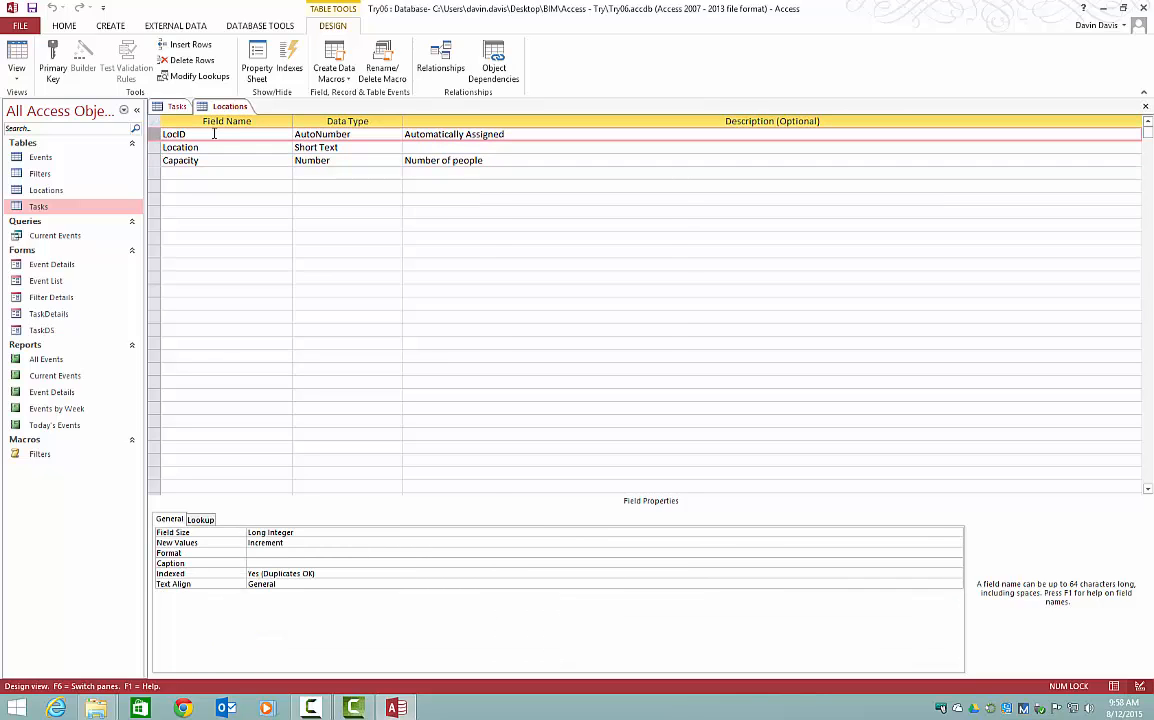
click(206, 135)
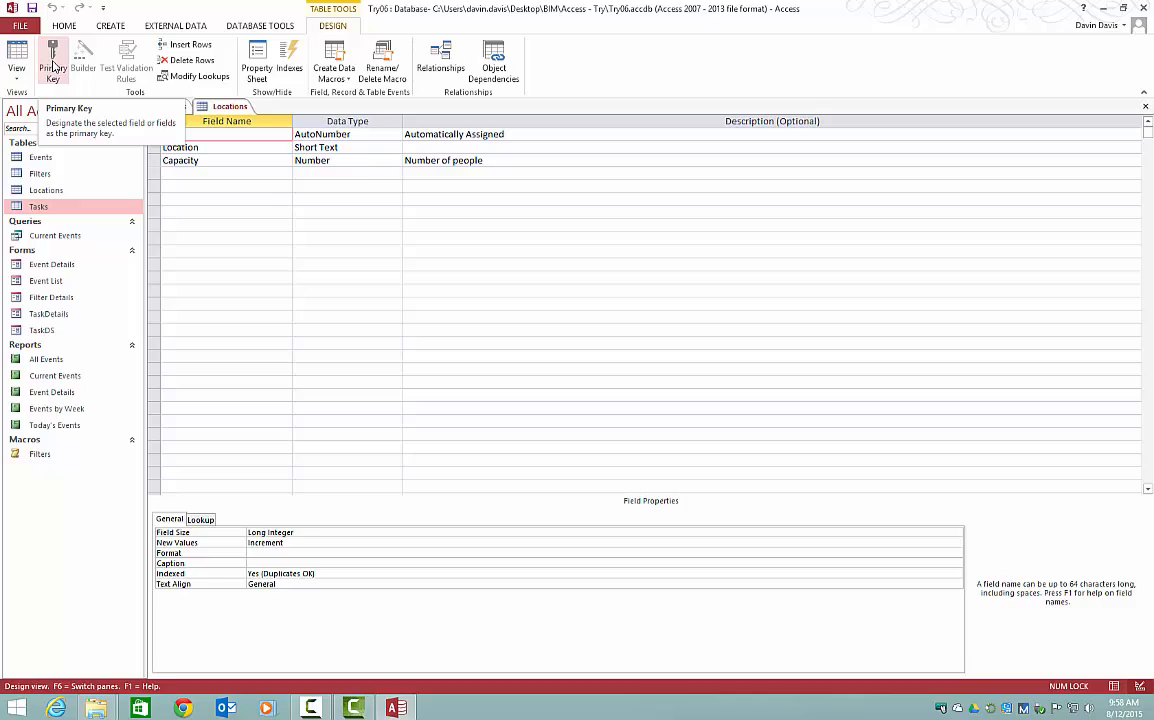
click(53, 66)
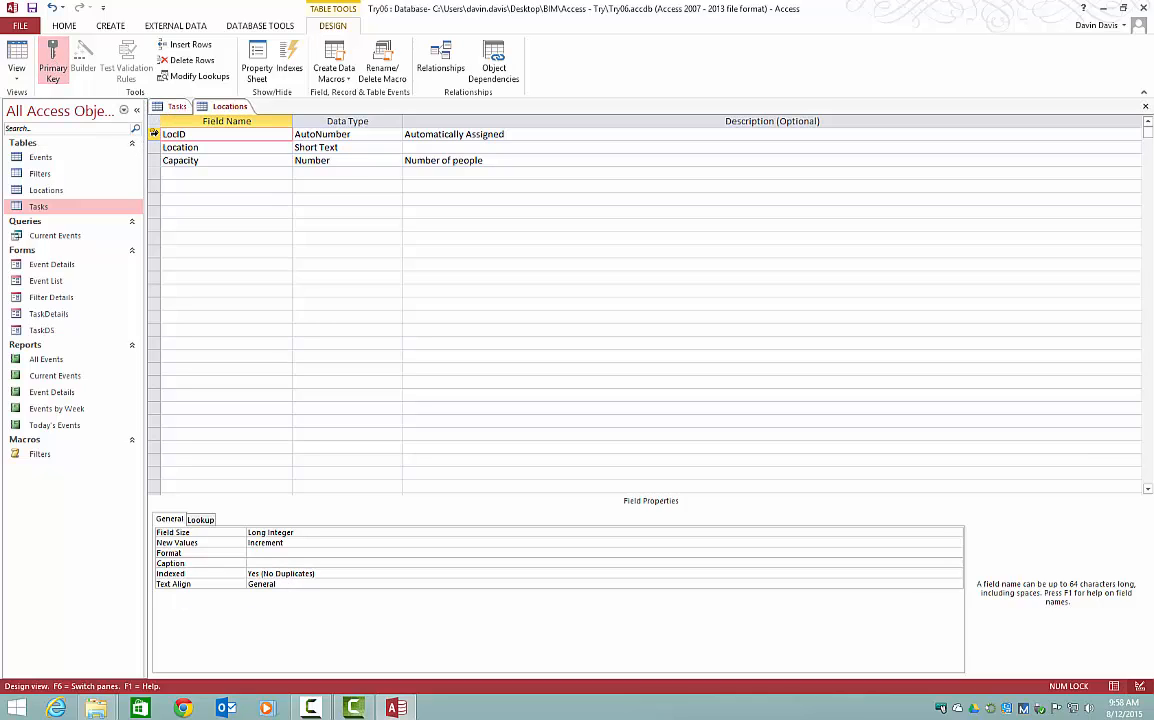
Switch the primary key to the Location field and set it back to LocID
click(199, 147)
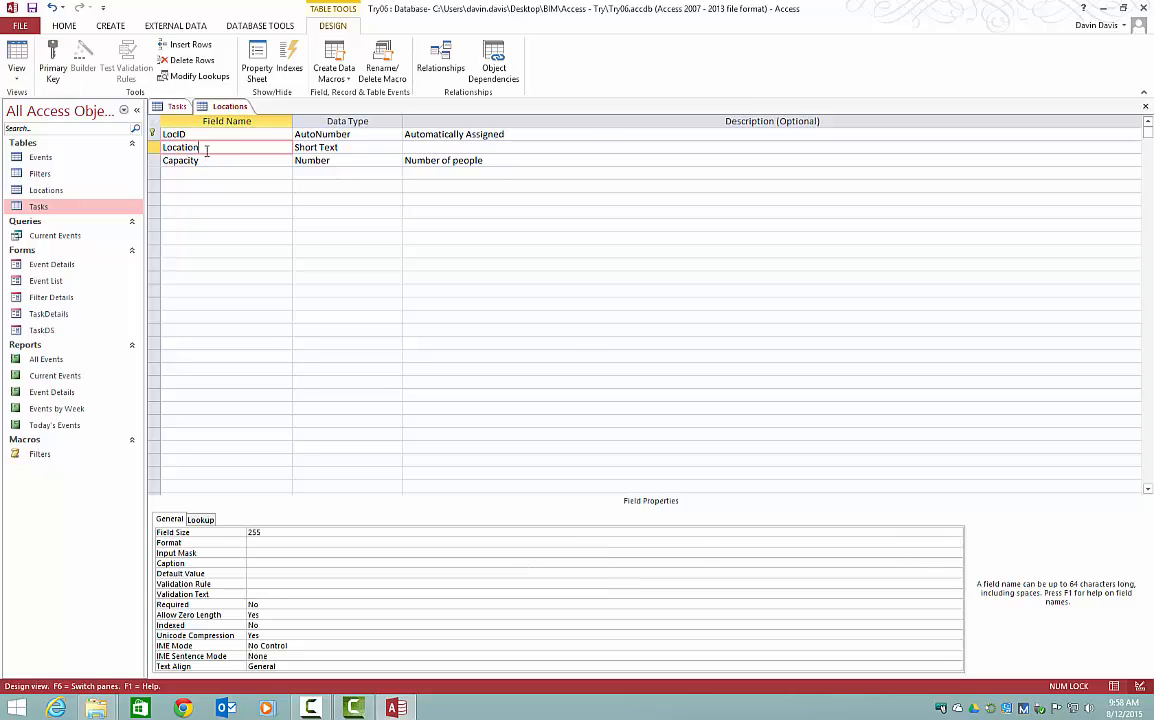
click(53, 60)
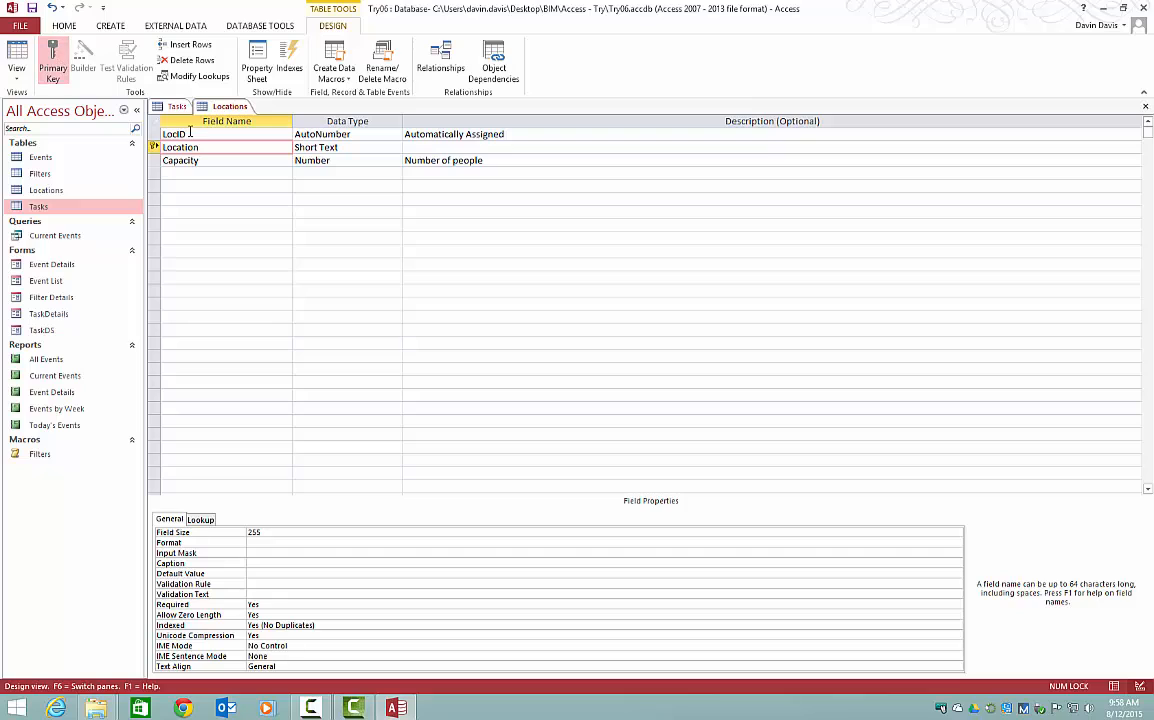
click(189, 133)
click(53, 60)
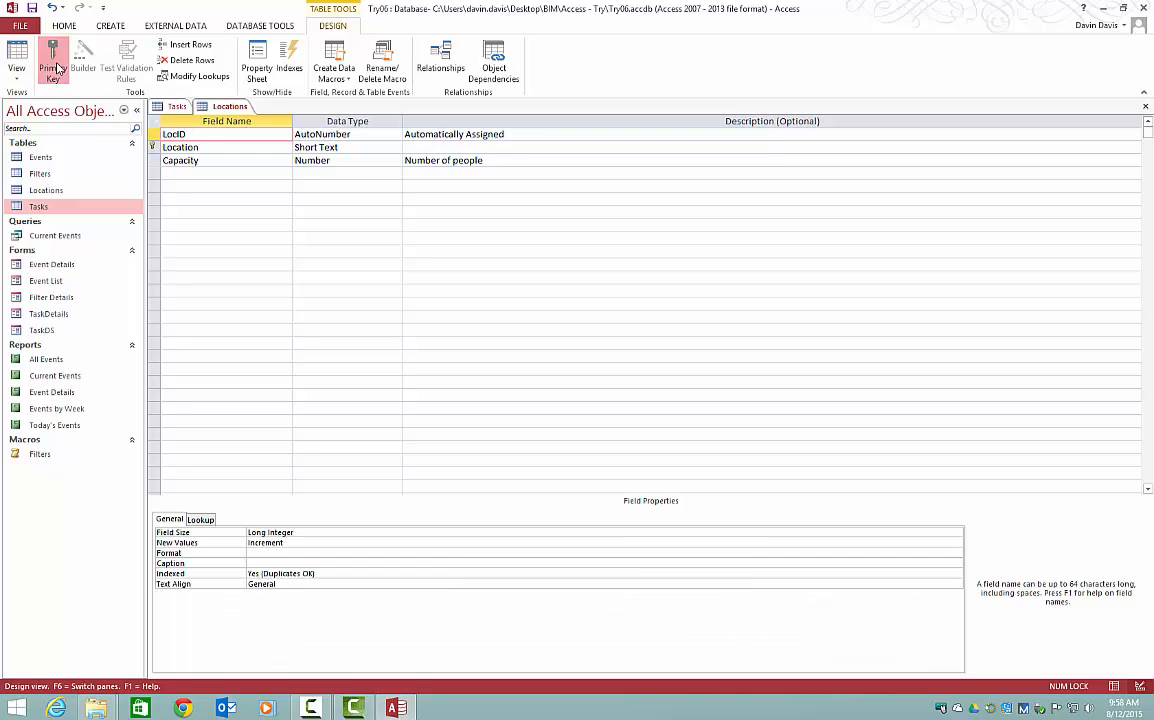
Insert a blank field row between Location and Capacity in the Locations table design
click(226, 147)
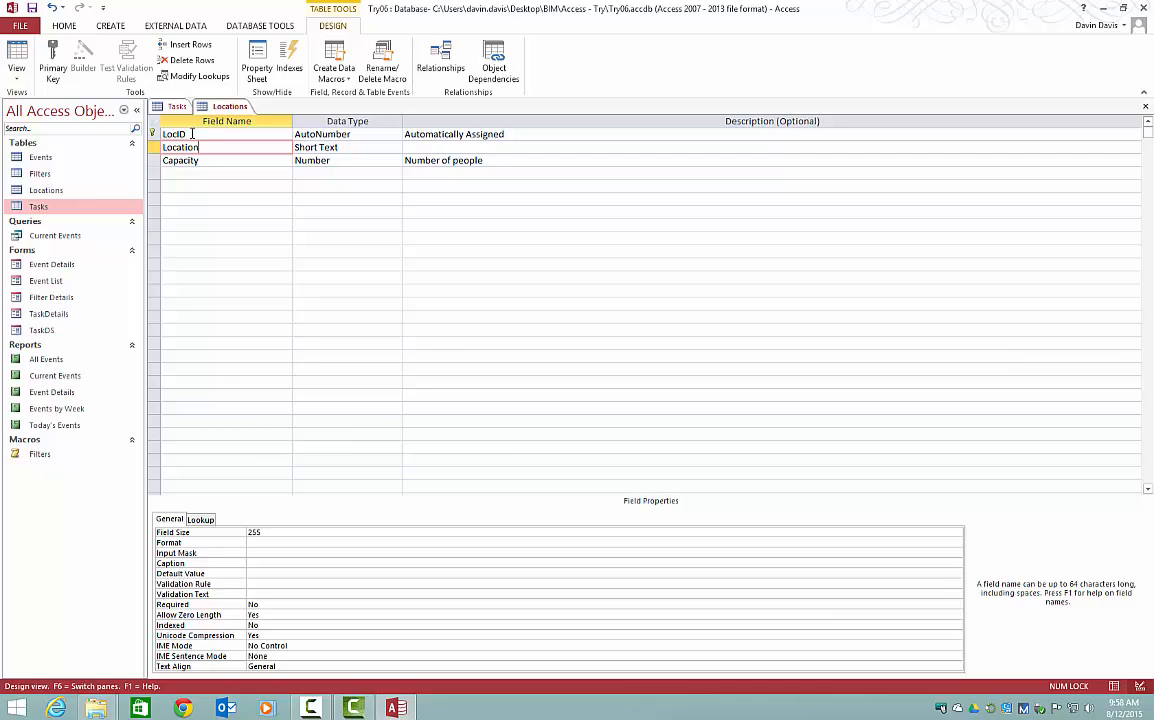
click(233, 161)
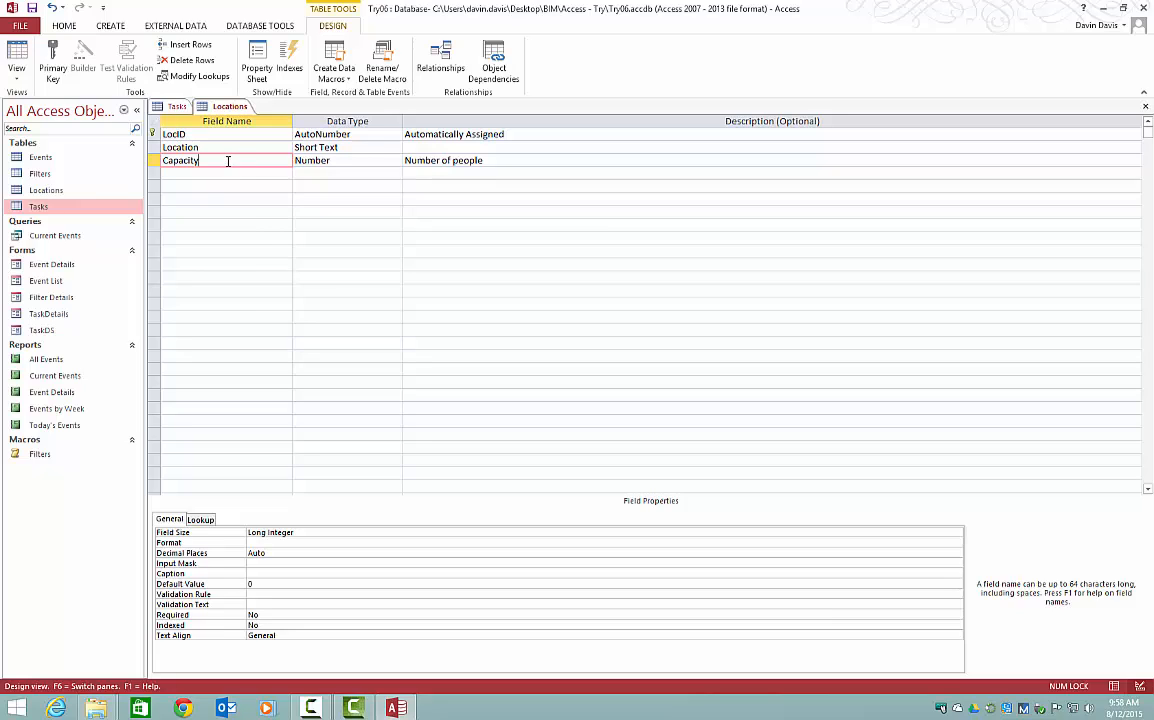
right_click(228, 161)
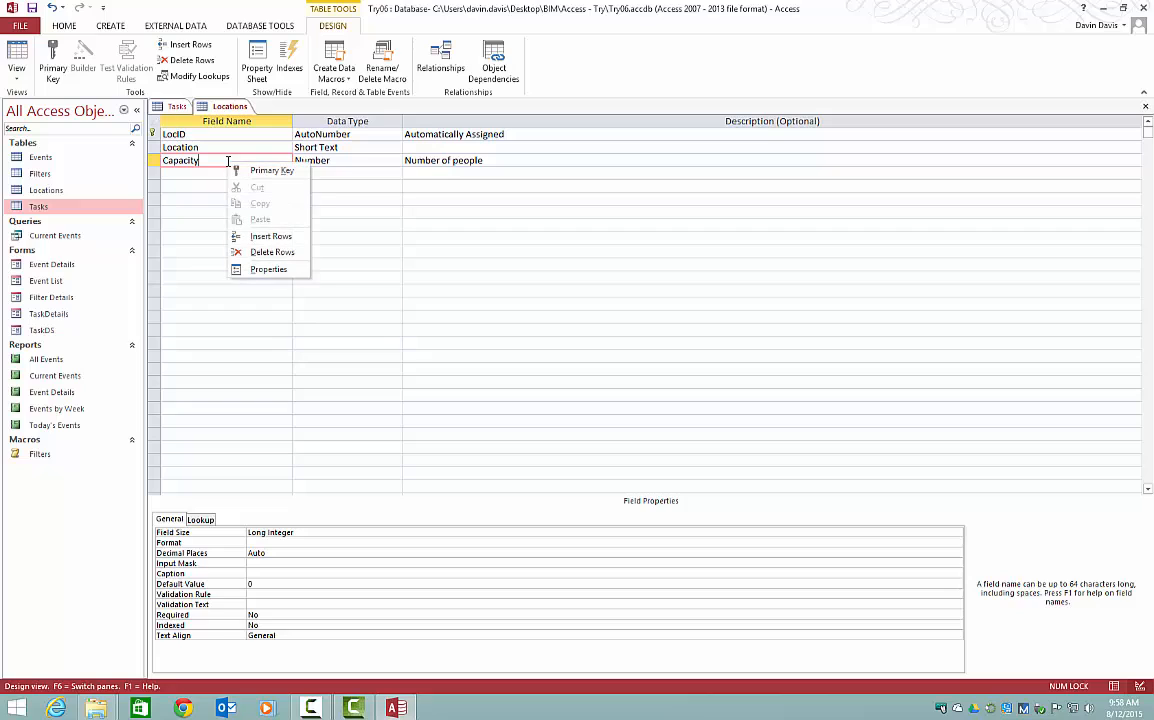
click(258, 236)
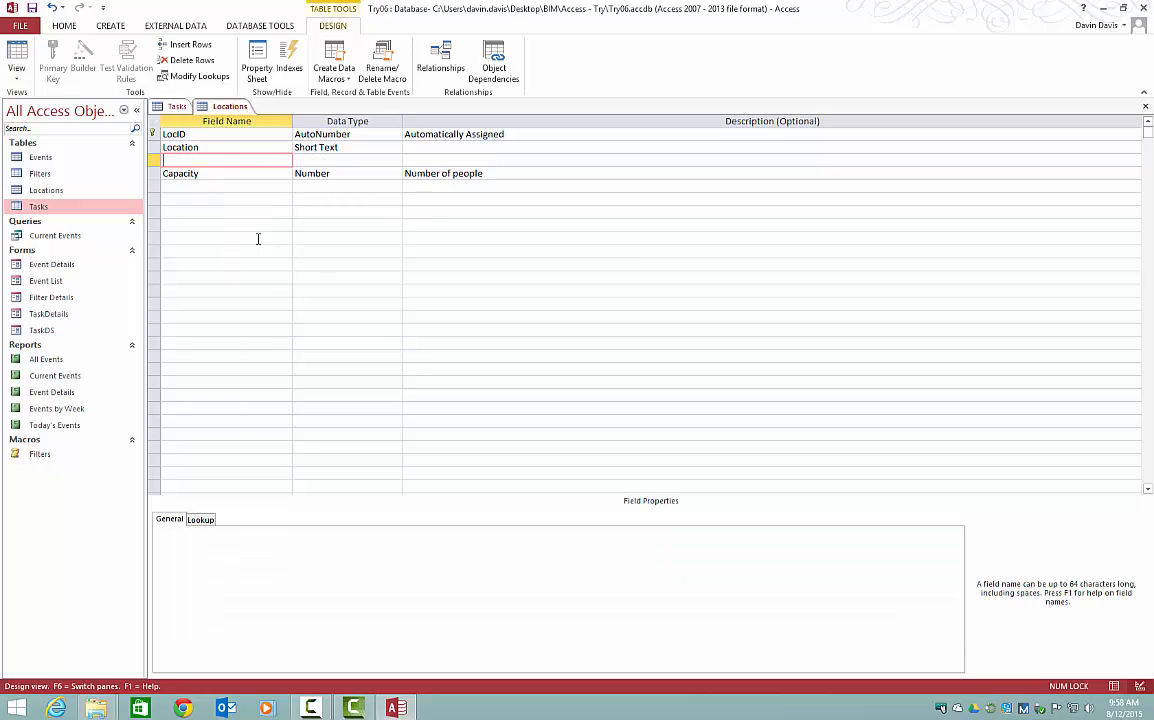
Insert a second blank row above Capacity in the Locations table design and delete that row
click(212, 147)
right_click(204, 170)
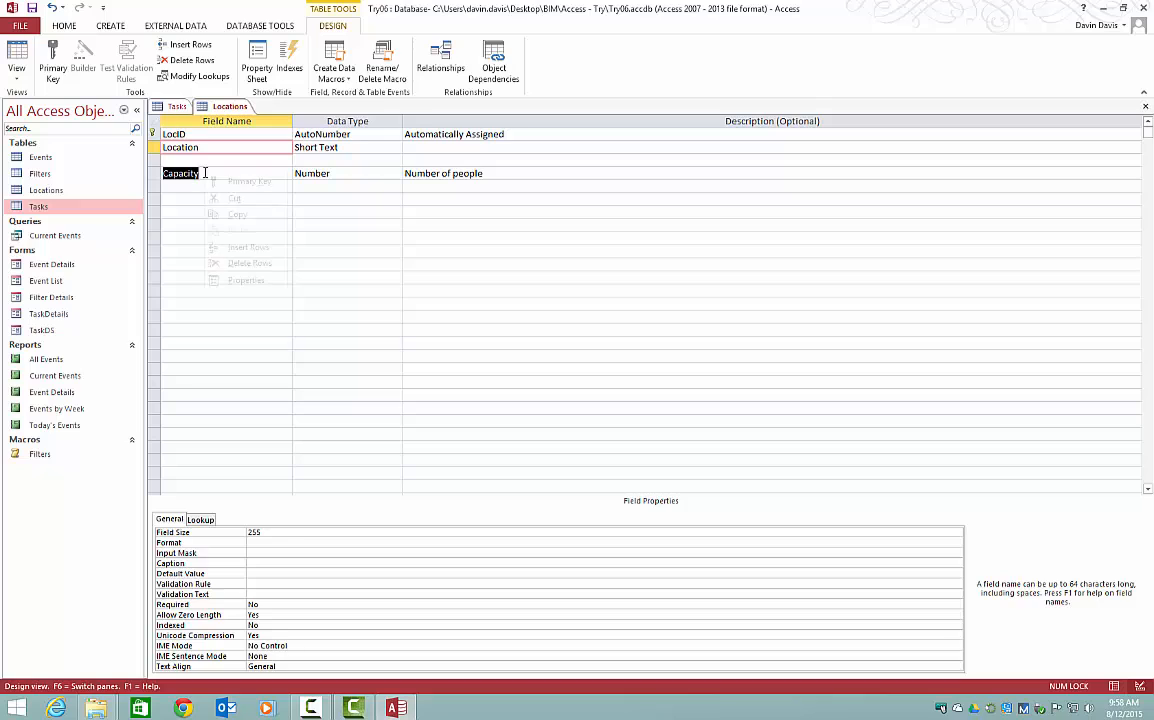
click(250, 245)
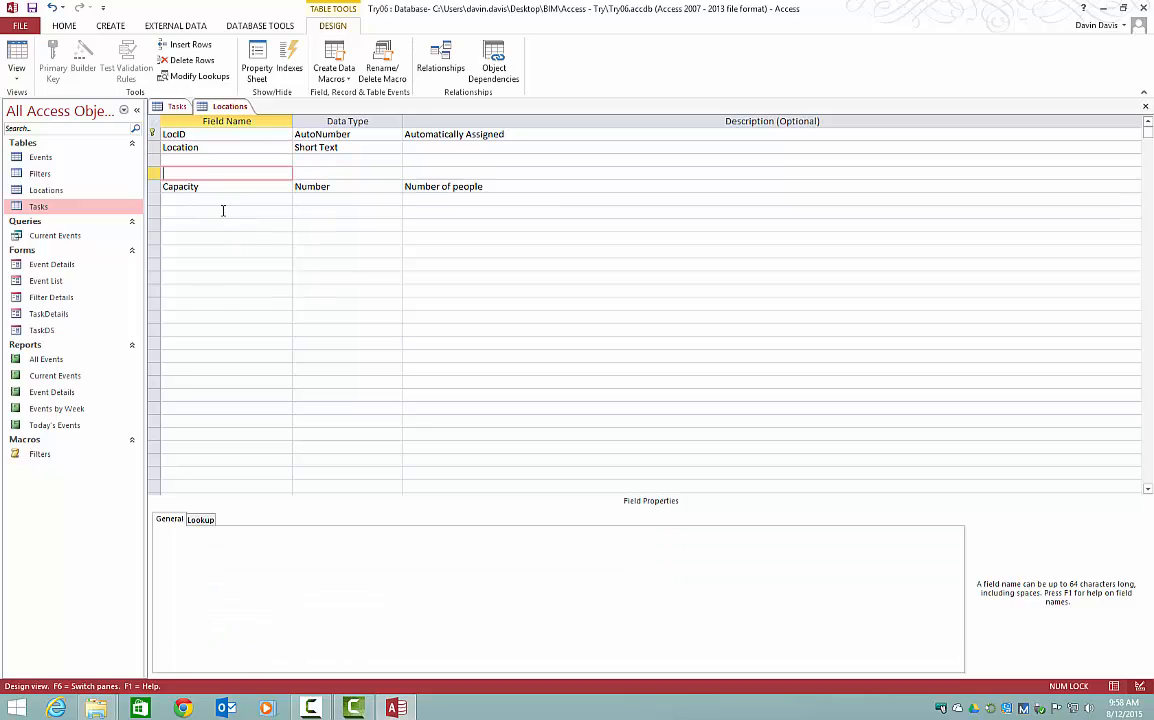
click(154, 173)
right_click(154, 177)
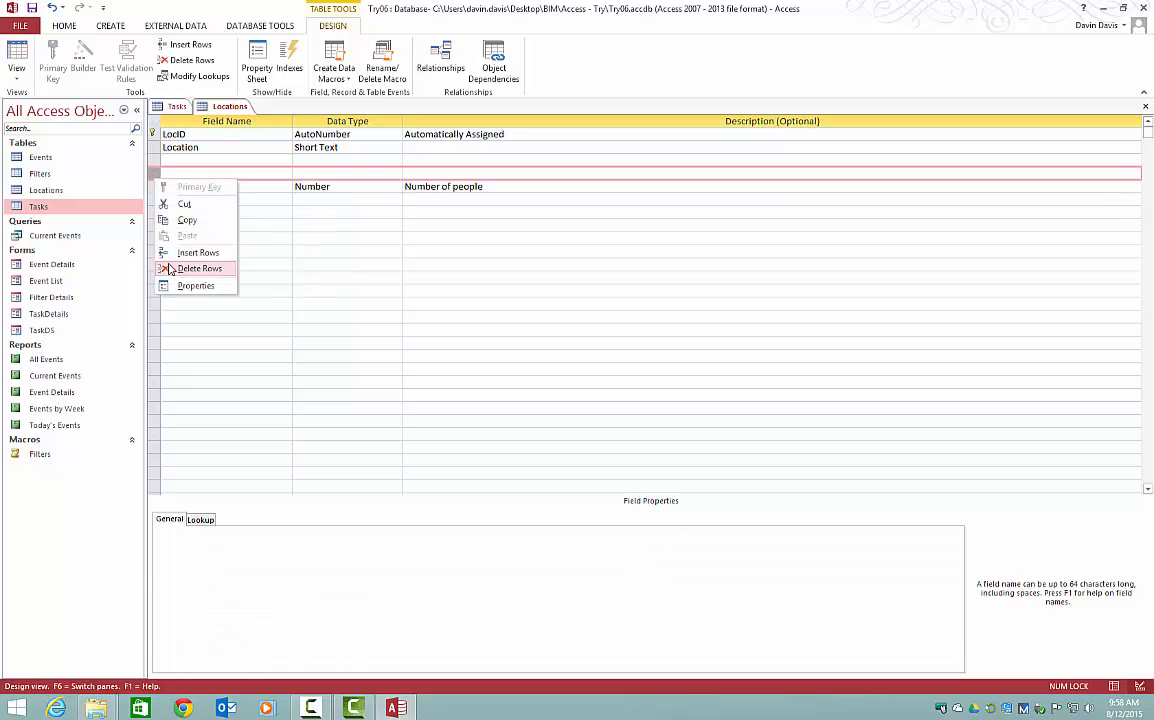
click(199, 268)
Add a City field with the Short Text data type in the blank row between Location and Capacity
click(215, 173)
click(208, 159)
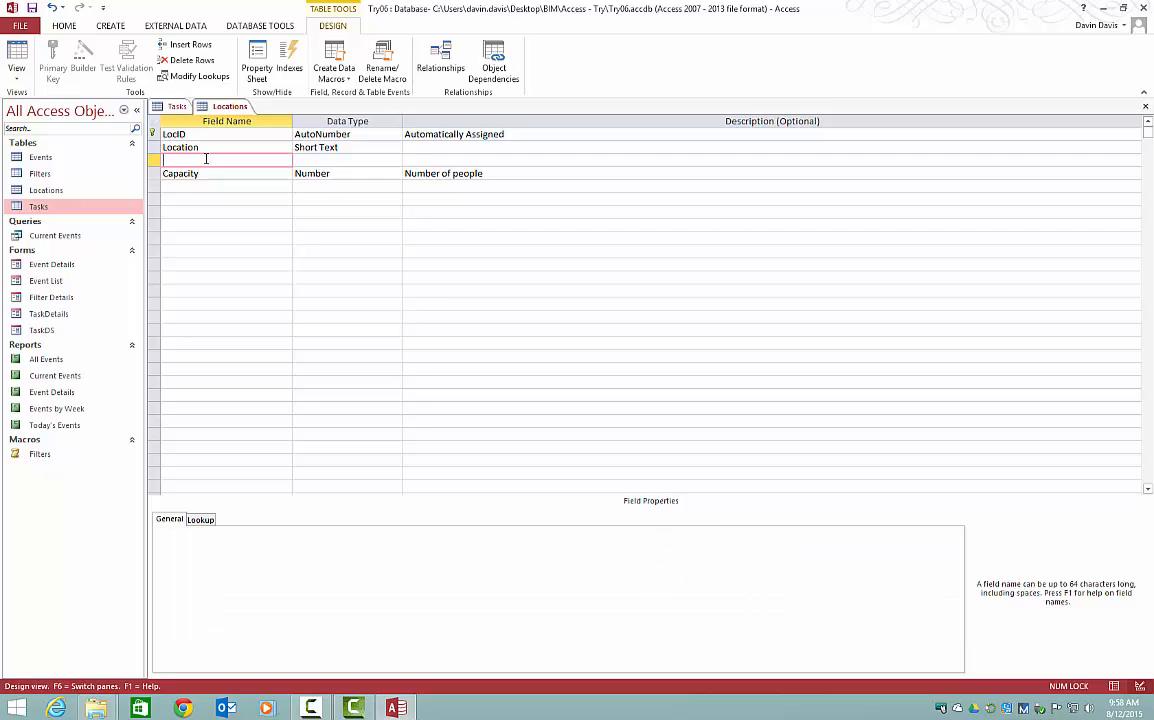
text(City)
key(Tab)
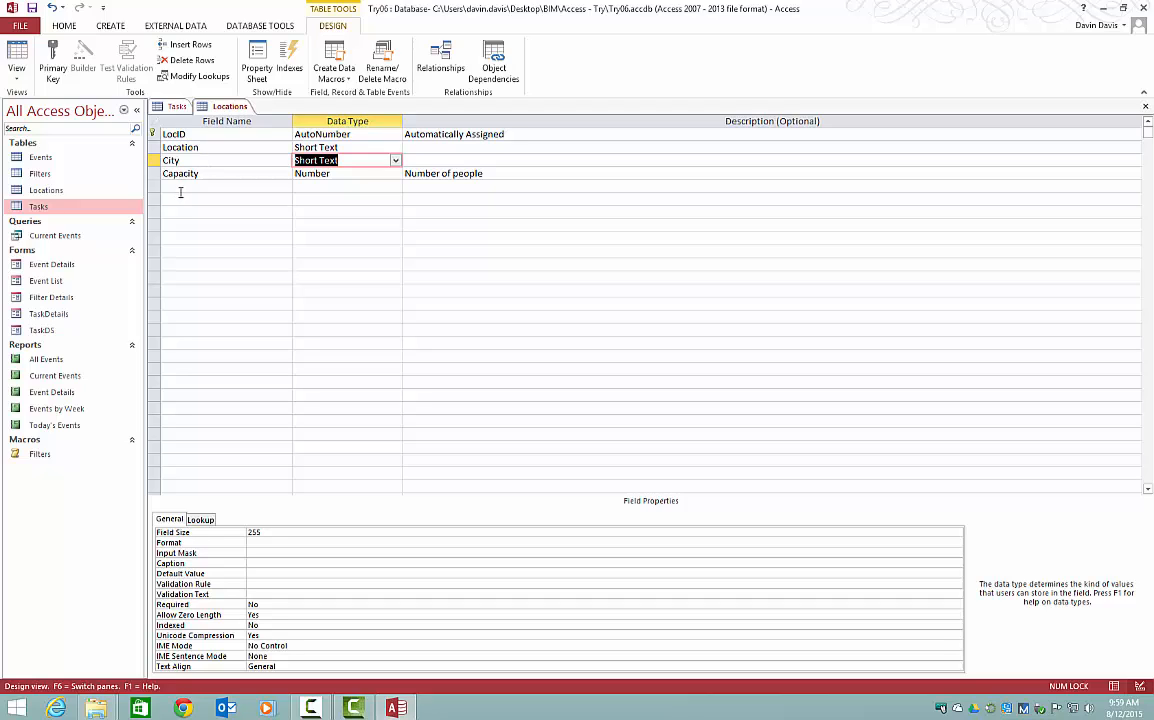
Add a State field with the Short Text data type below Capacity
click(185, 187)
text(State)
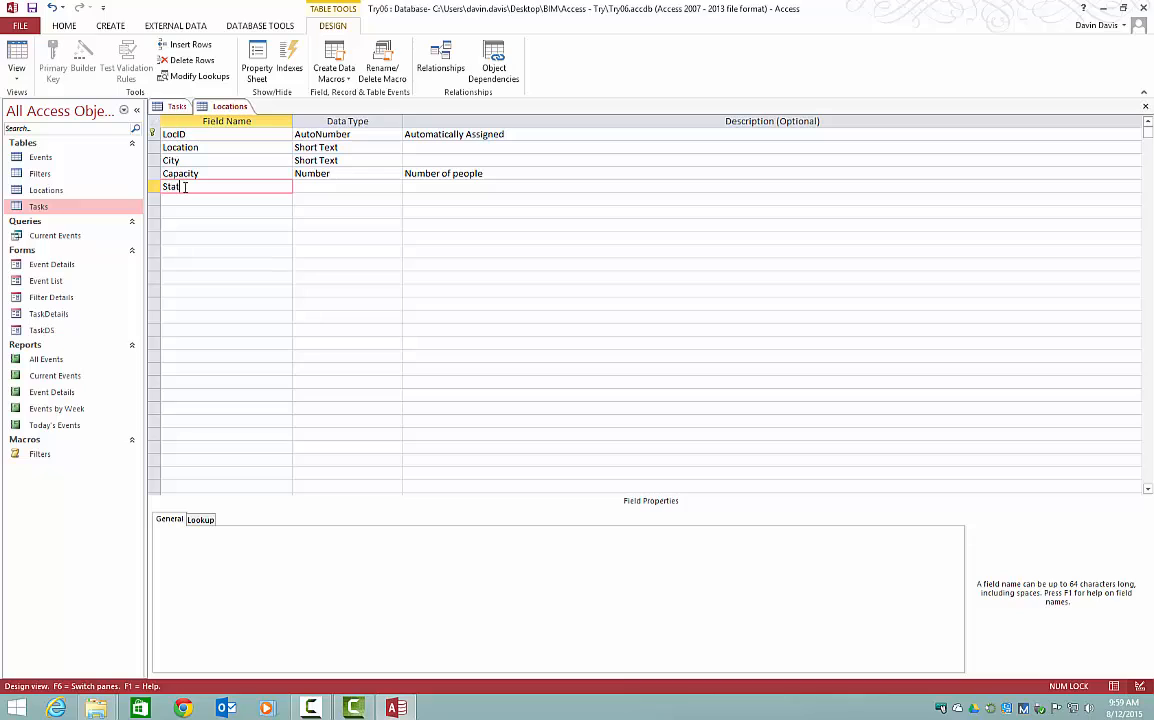
key(Tab)
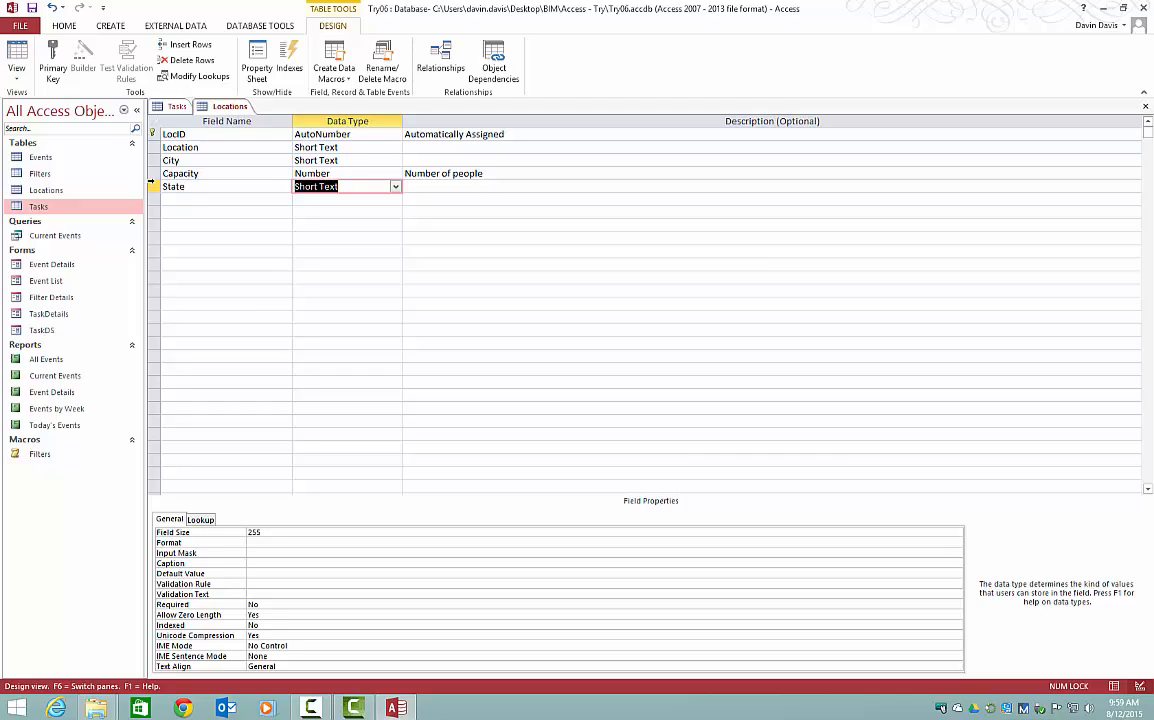
Move the Capacity field row below State in the Locations table design
click(153, 173)
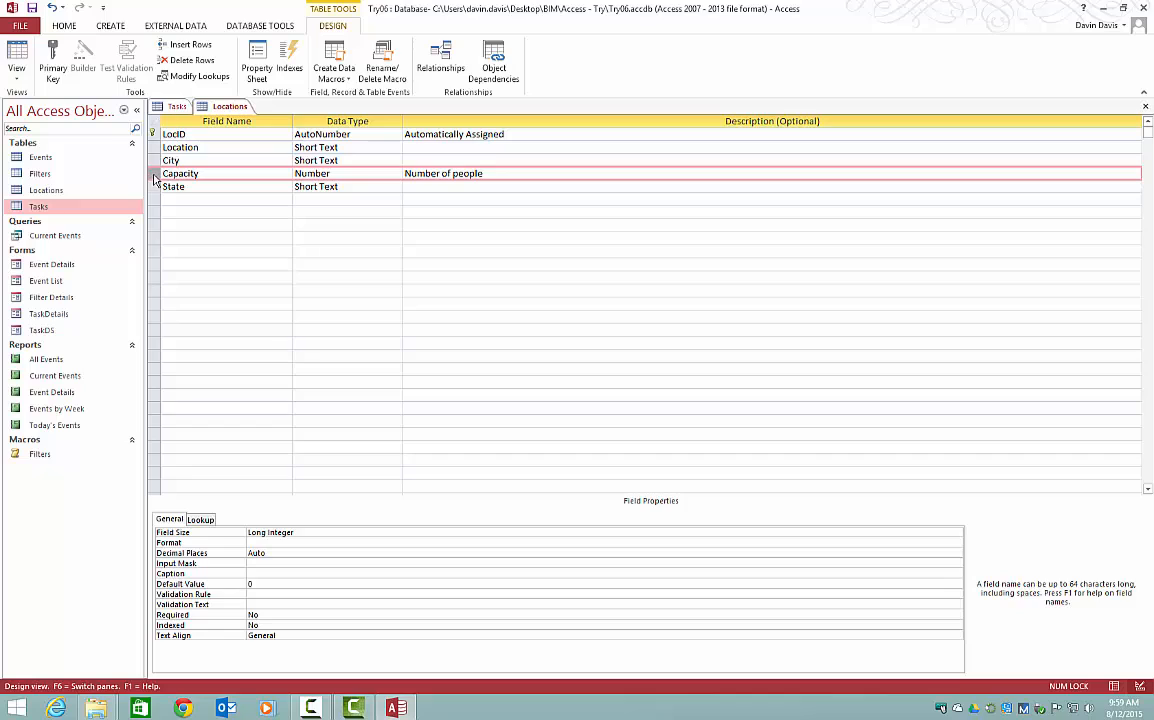
click(177, 173)
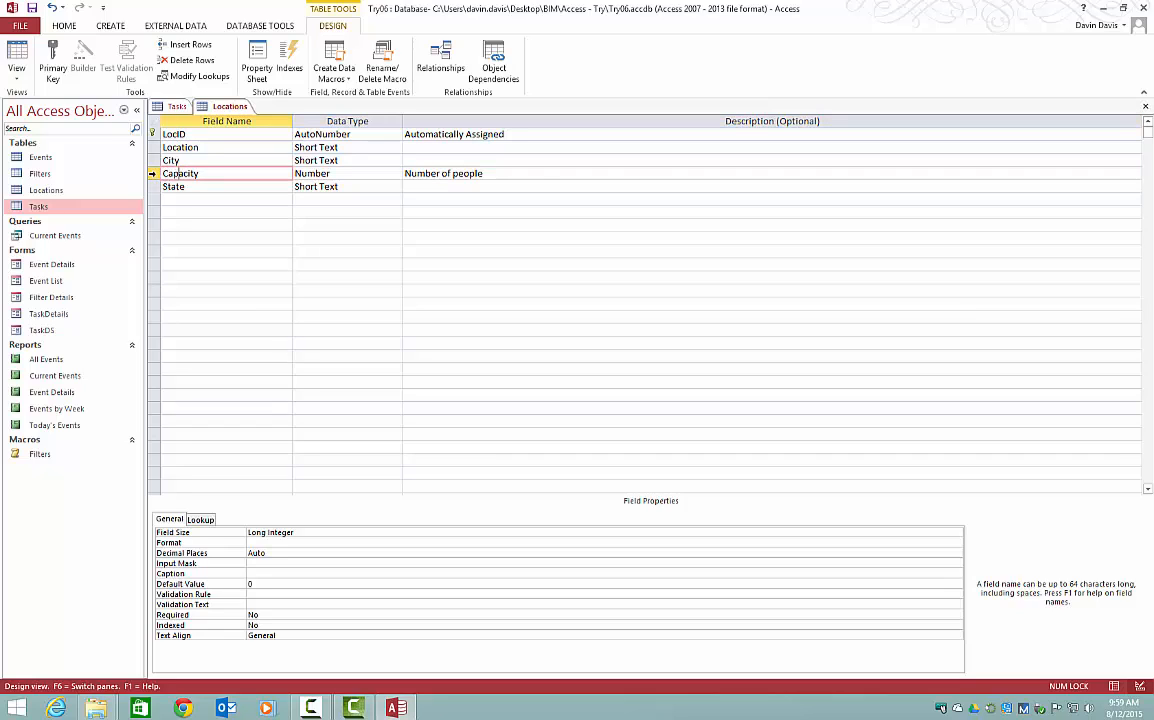
click(155, 173)
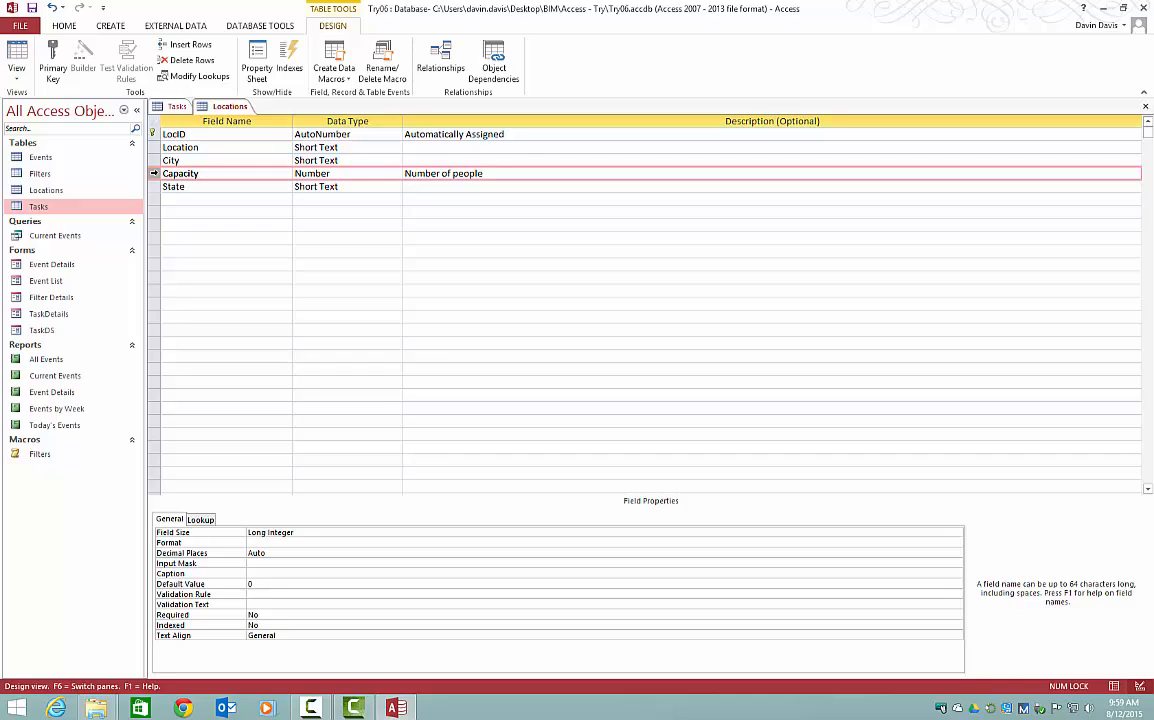
mouse_move(155, 173)
mouse_down()
mouse_move(138, 155)
mouse_move(156, 200)
mouse_move(151, 191)
mouse_up()
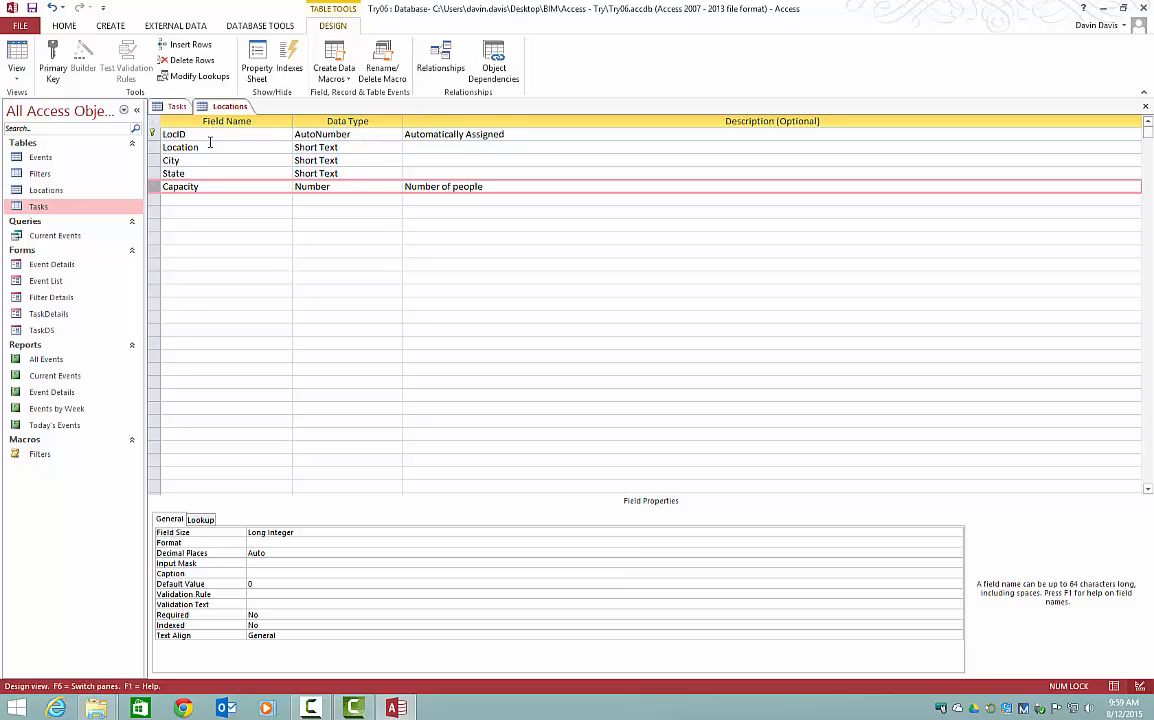
Move the State field row below Capacity
click(156, 174)
drag(156, 174, 152, 190)
click(156, 174)
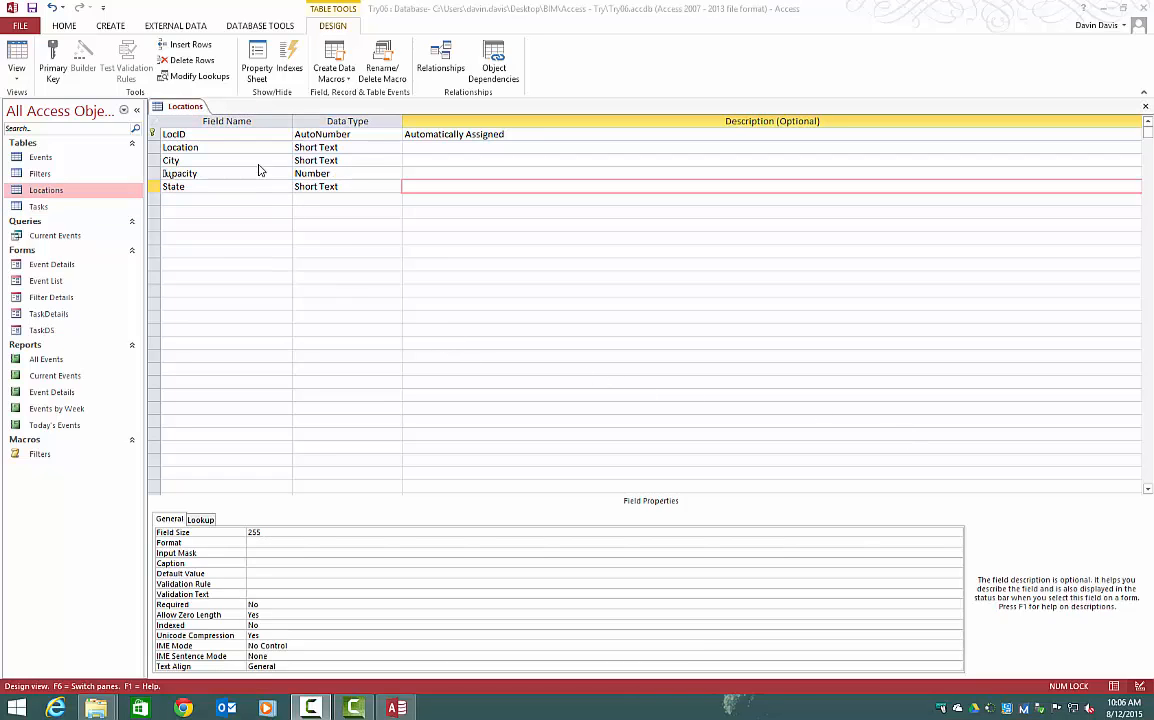
click(166, 173)
double_click(166, 173)
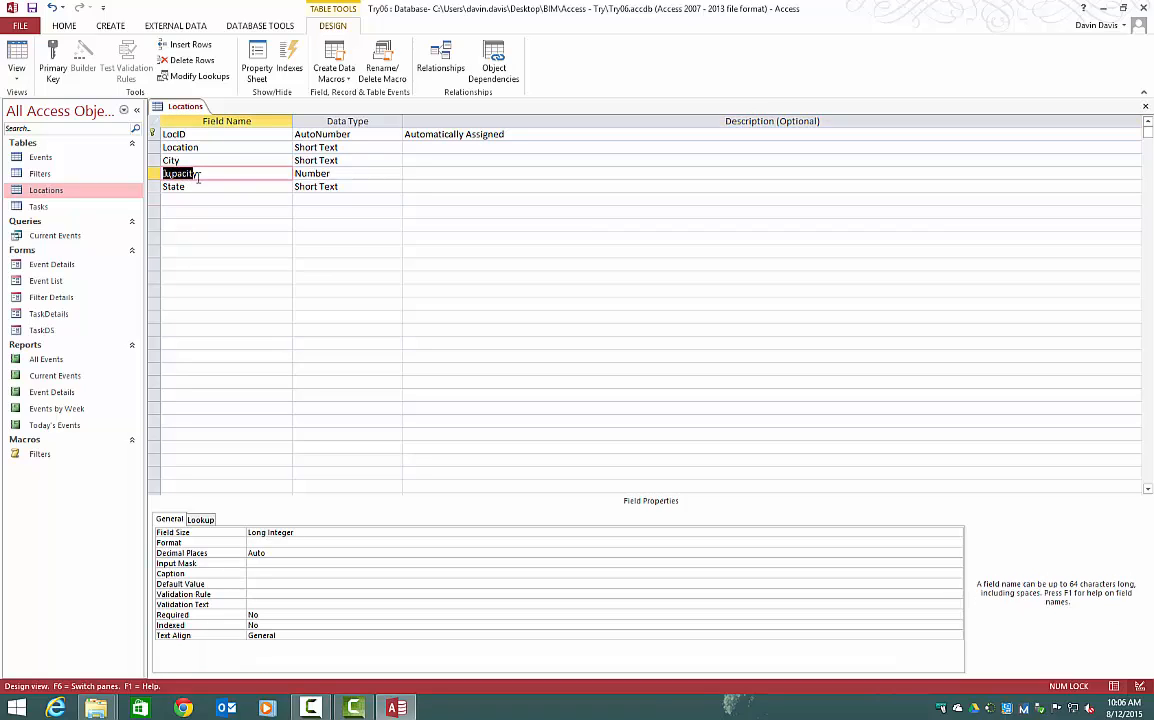
click(206, 172)
click(155, 173)
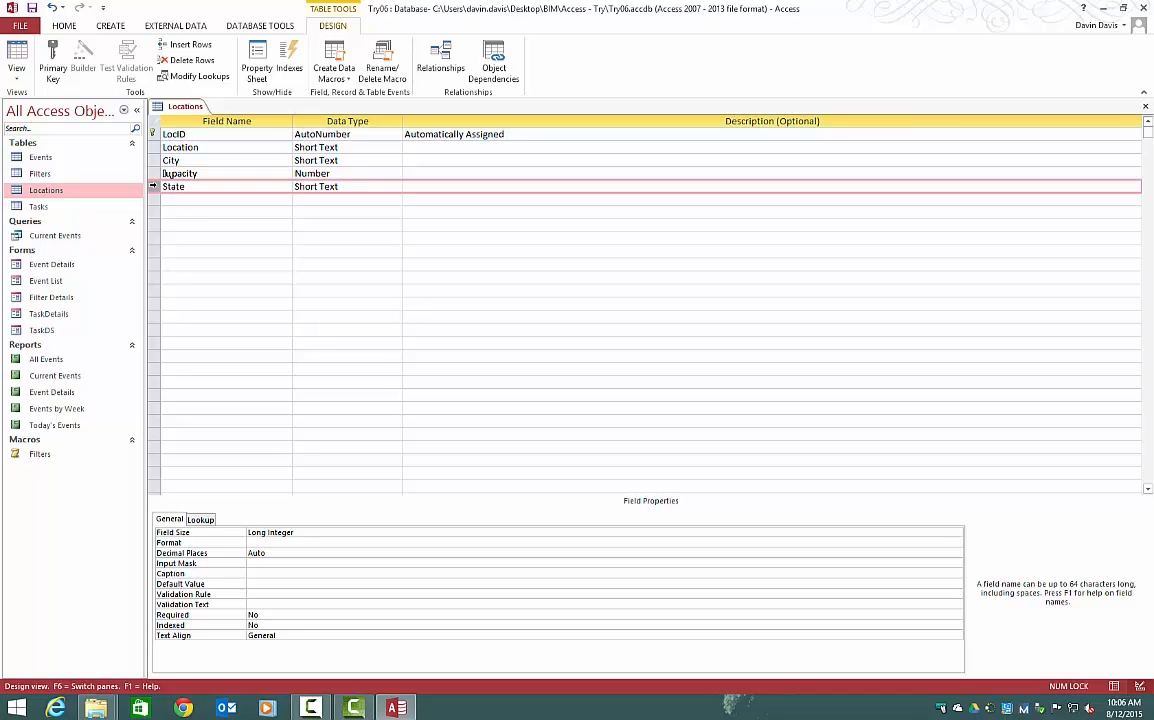
mouse_move(155, 173)
mouse_down()
mouse_move(140, 140)
mouse_move(140, 166)
mouse_up()
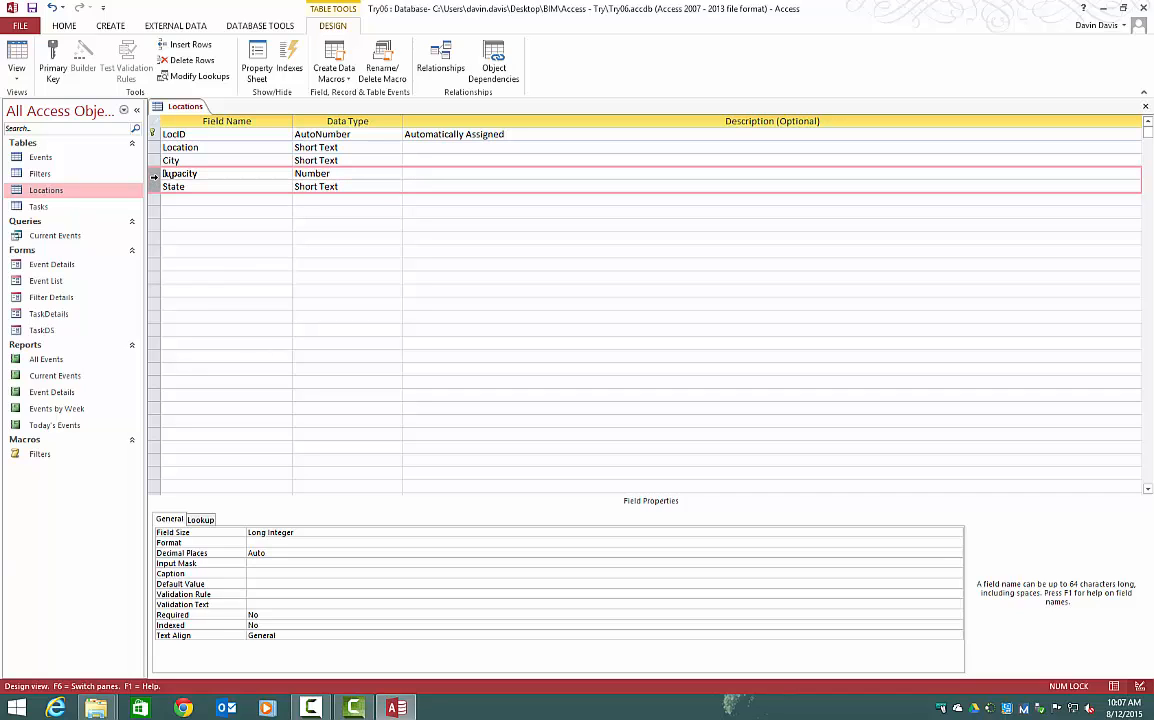
click(165, 173)
mouse_move(152, 173)
mouse_down()
mouse_move(143, 168)
mouse_move(140, 182)
mouse_move(145, 173)
mouse_up()
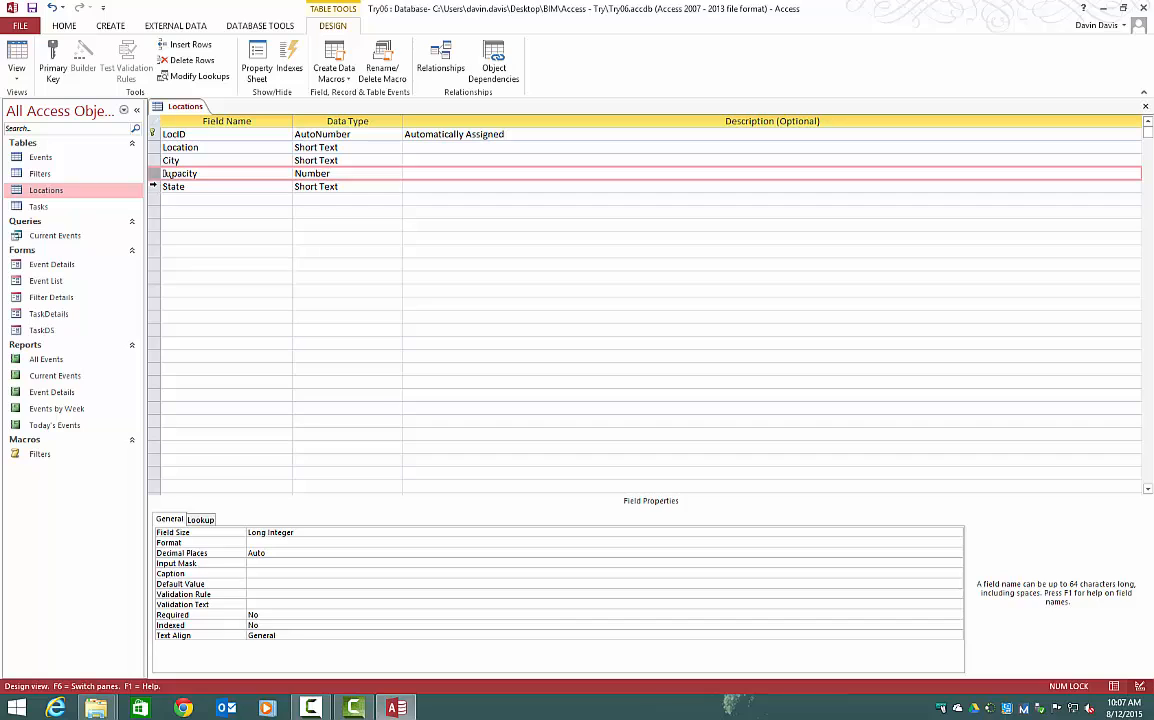
Delete the Capacity and State field rows together from the Locations table design
click(153, 186)
right_click(154, 187)
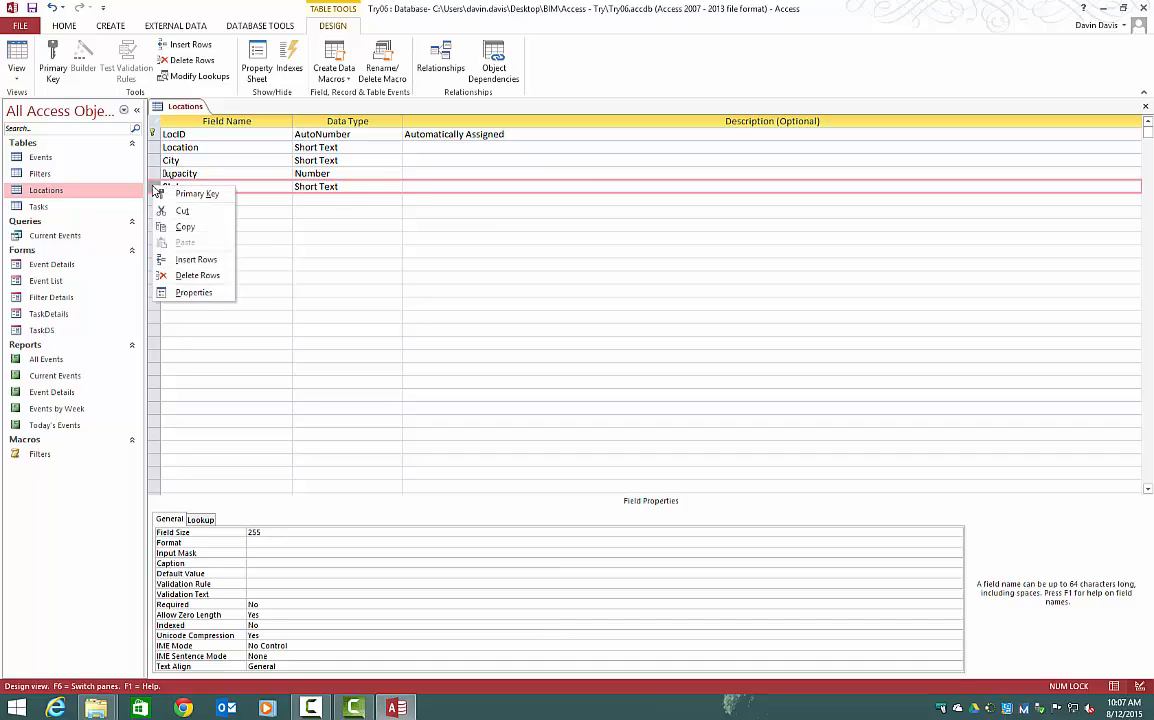
click(240, 180)
click(240, 173)
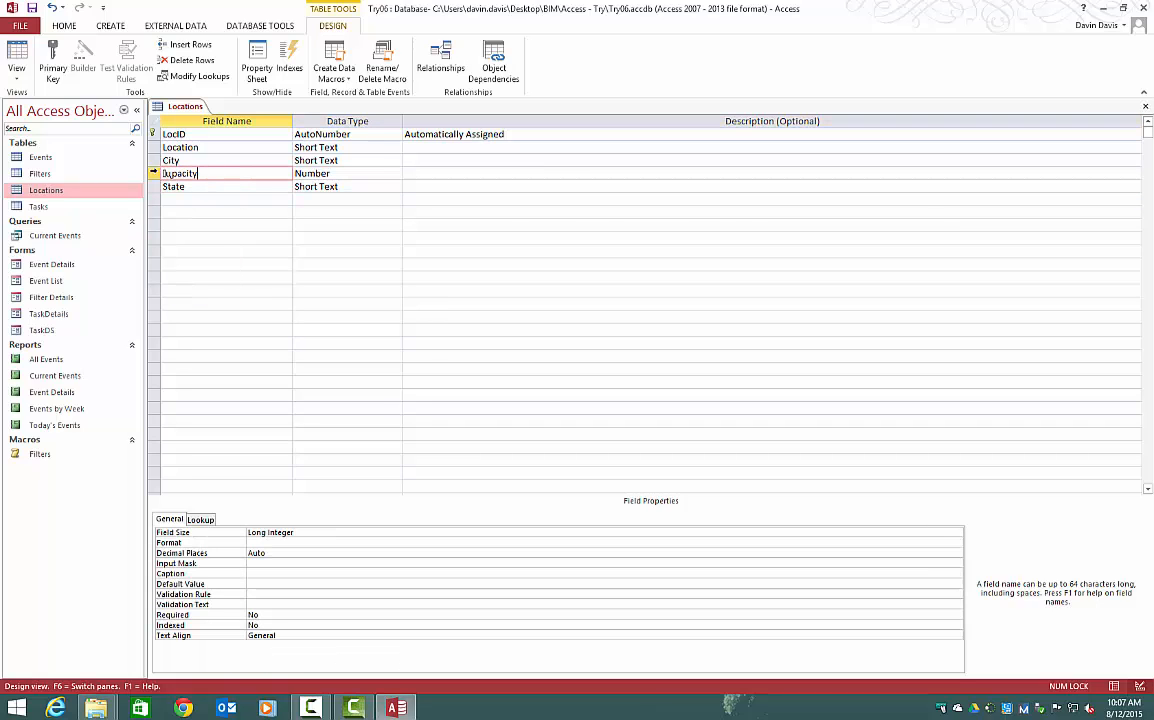
drag(153, 173, 155, 184)
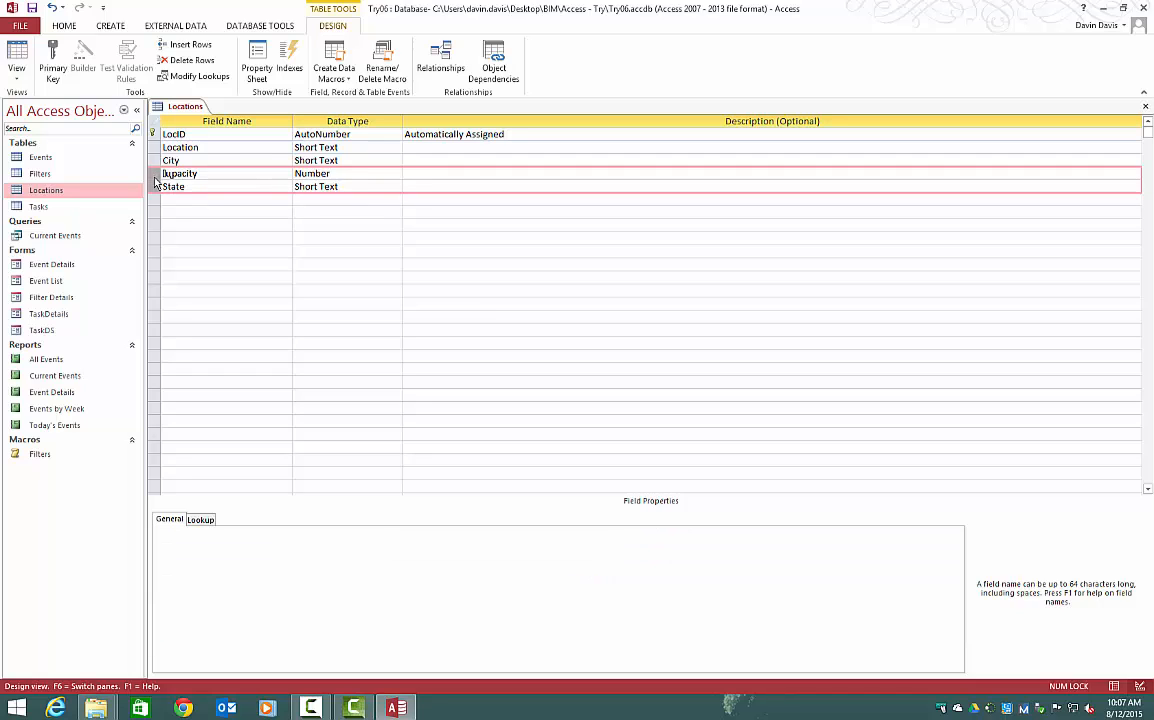
click(185, 60)
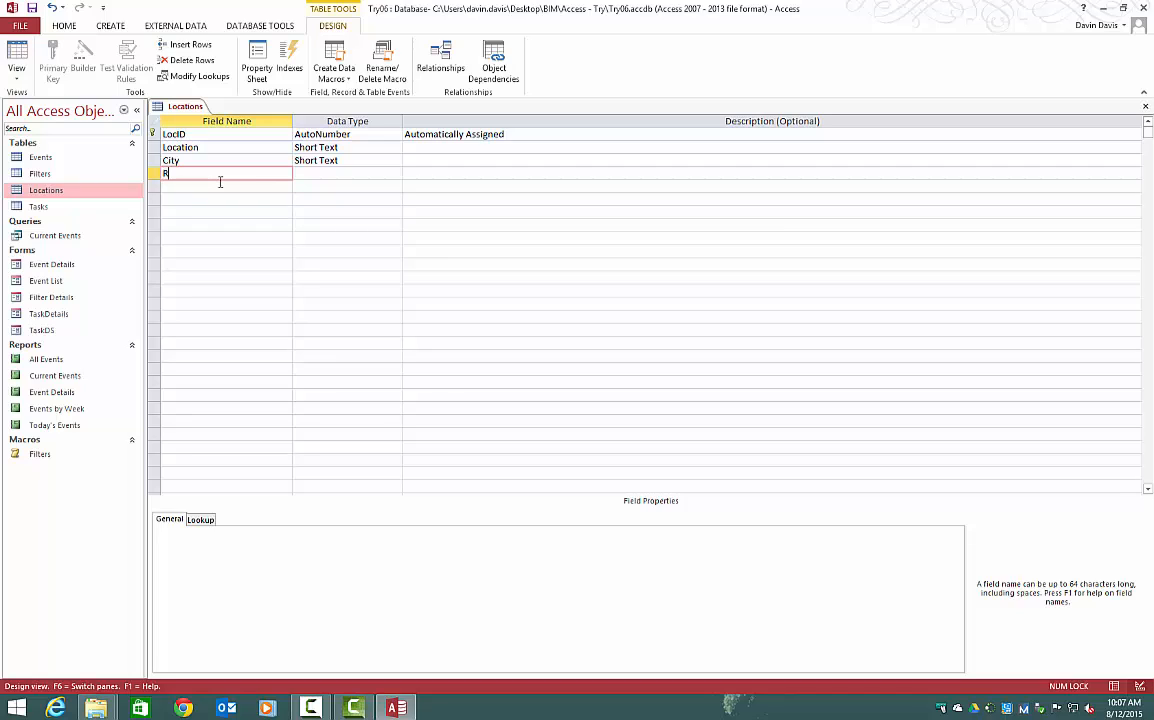
Add a Rental Fees field with the Number data type below City
text(ental Fees)
key(Tab)
text(n)
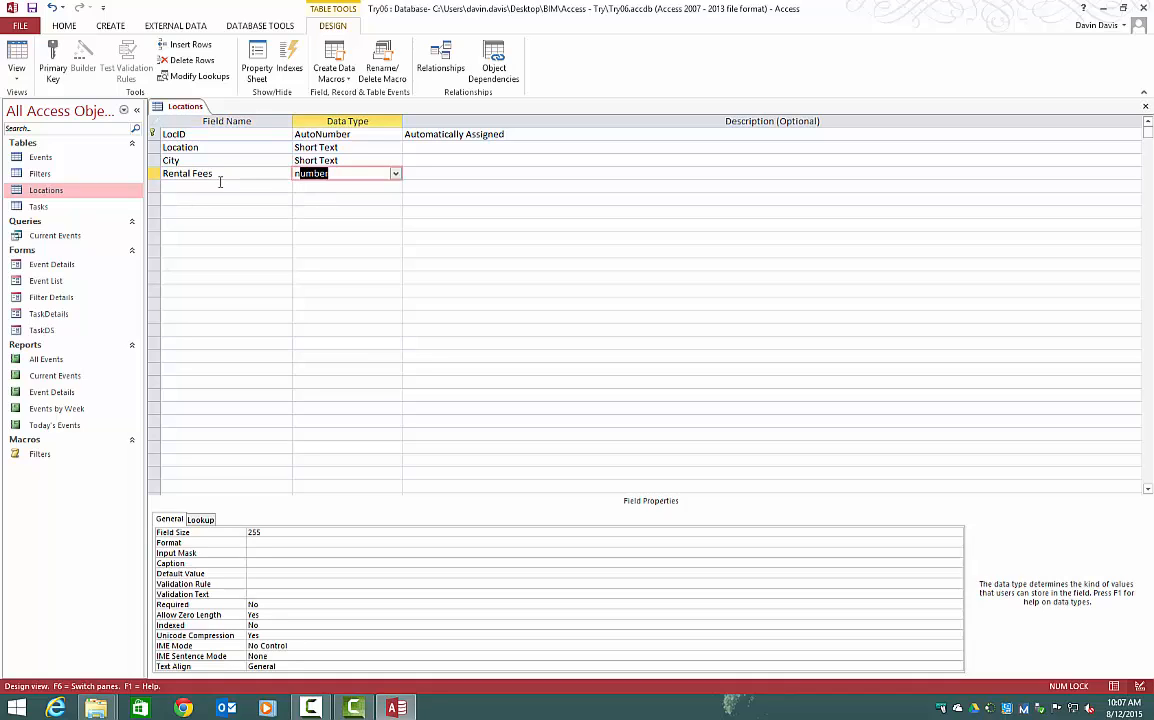
key(Tab)
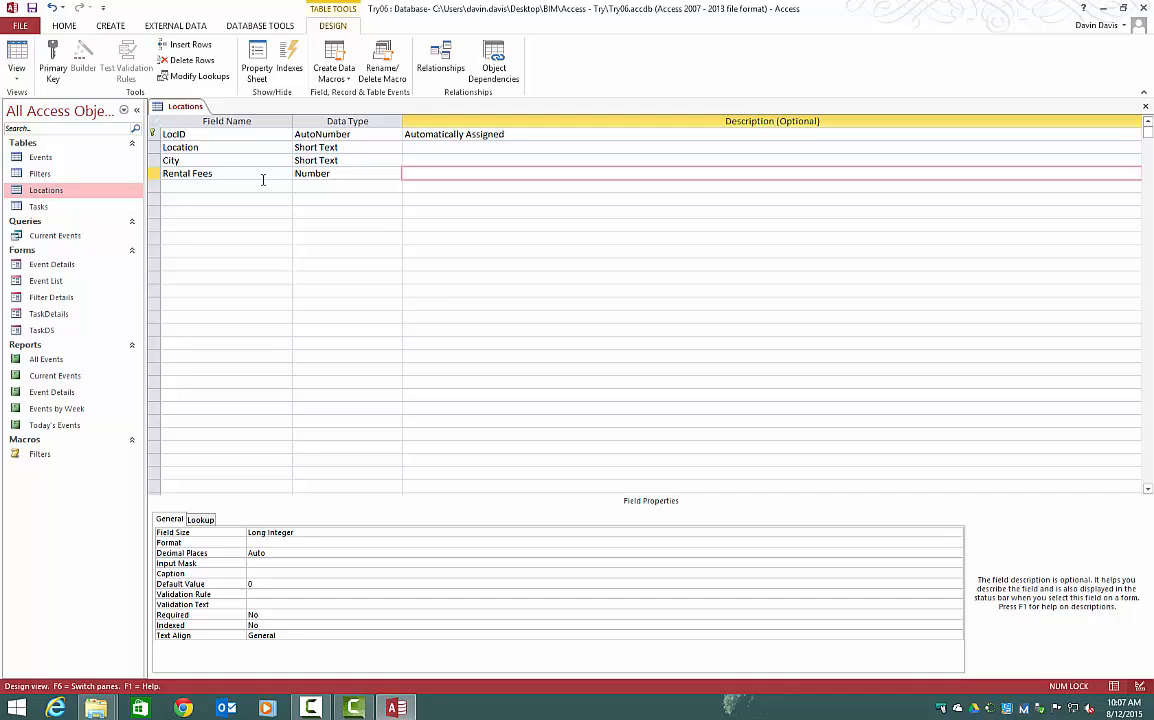
Change the data type of the Rental Fees field to Currency
click(390, 174)
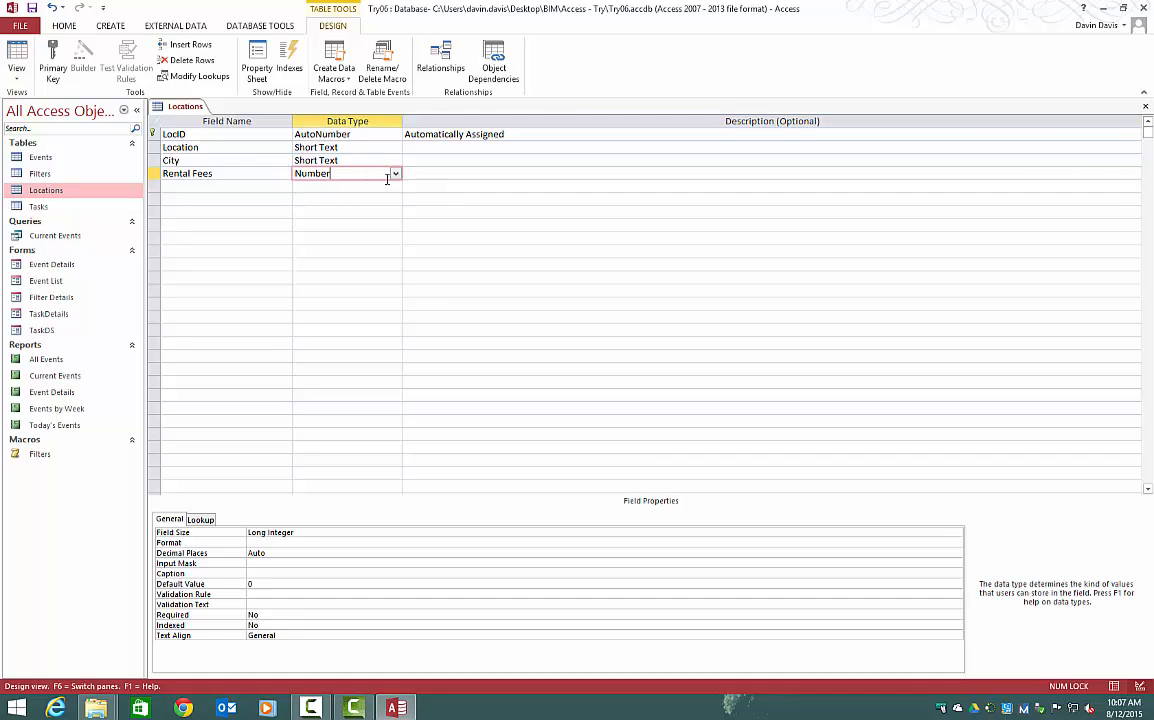
click(396, 174)
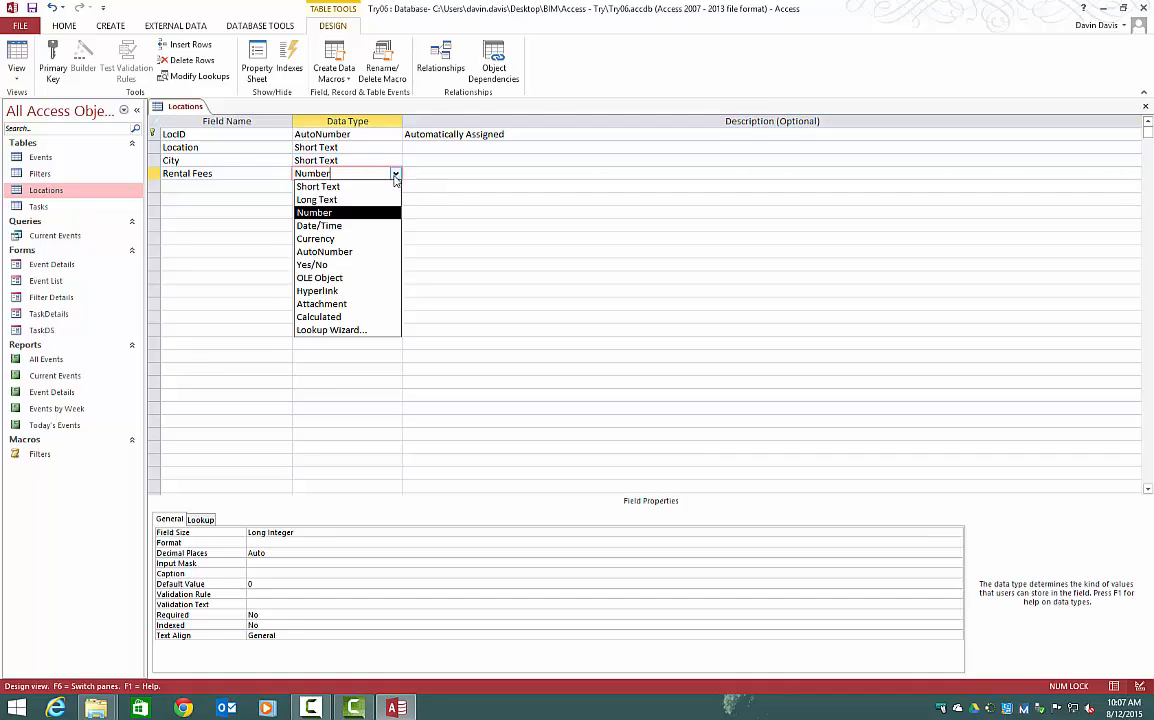
click(347, 159)
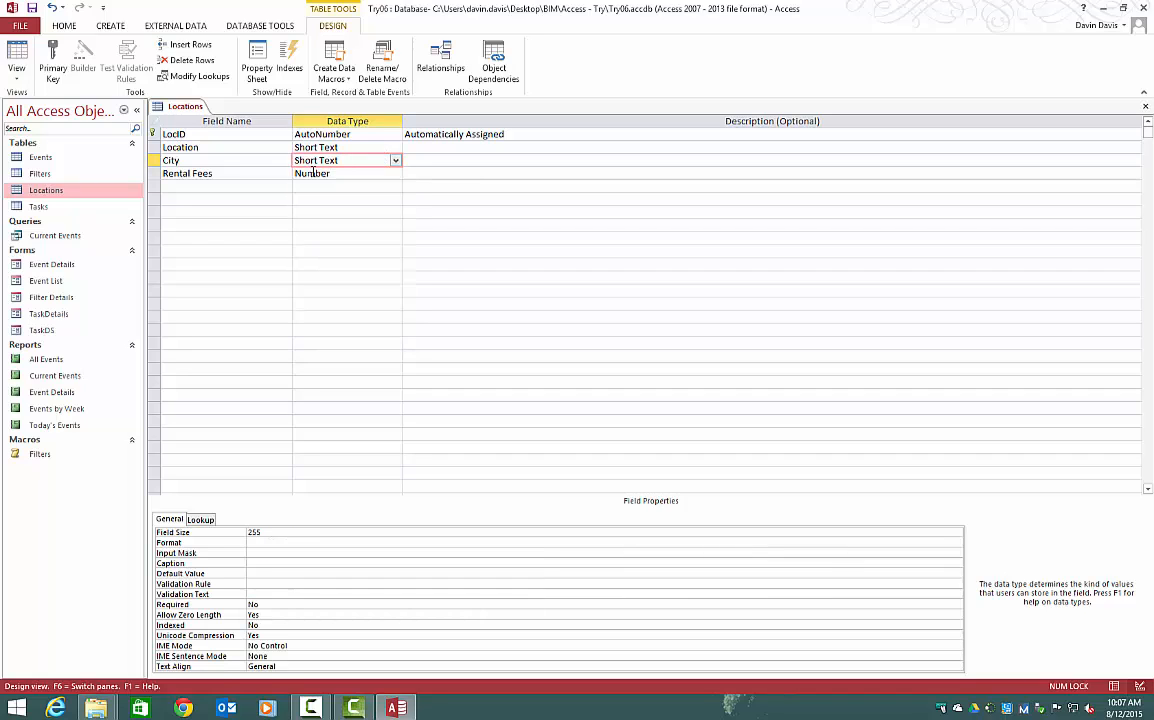
click(316, 174)
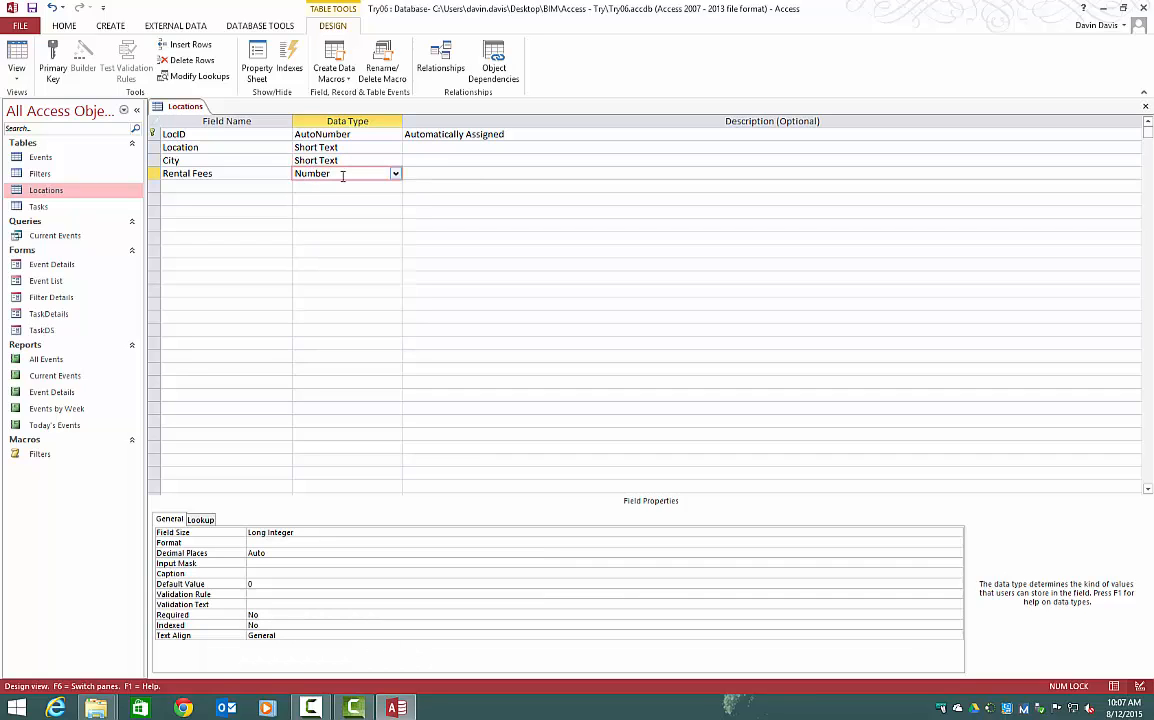
click(396, 174)
click(350, 240)
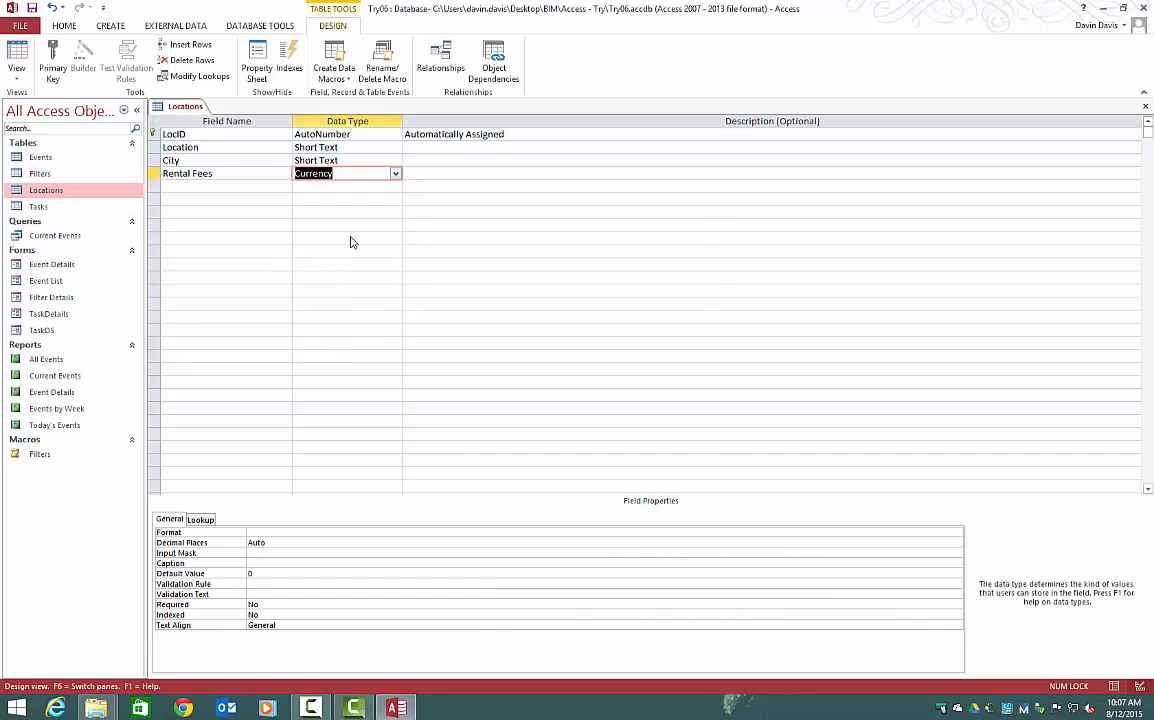
Switch the Locations table to Datasheet View, saving the design changes, and go to the new record's Location cell
right_click(184, 113)
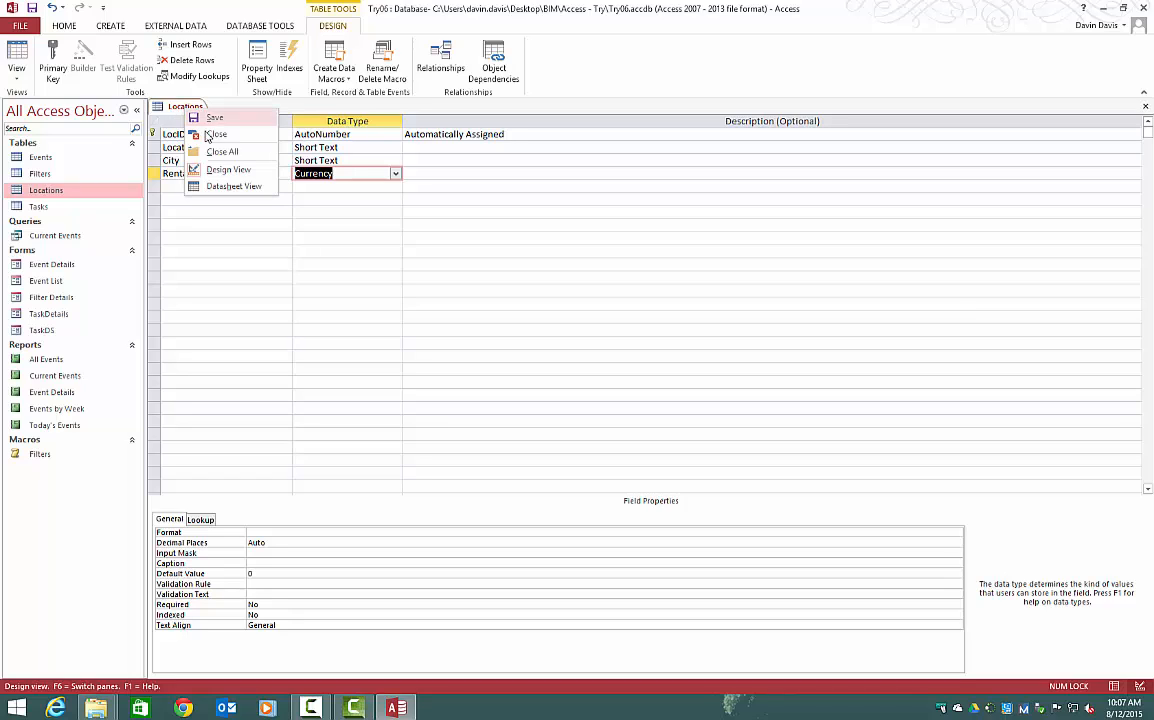
click(221, 187)
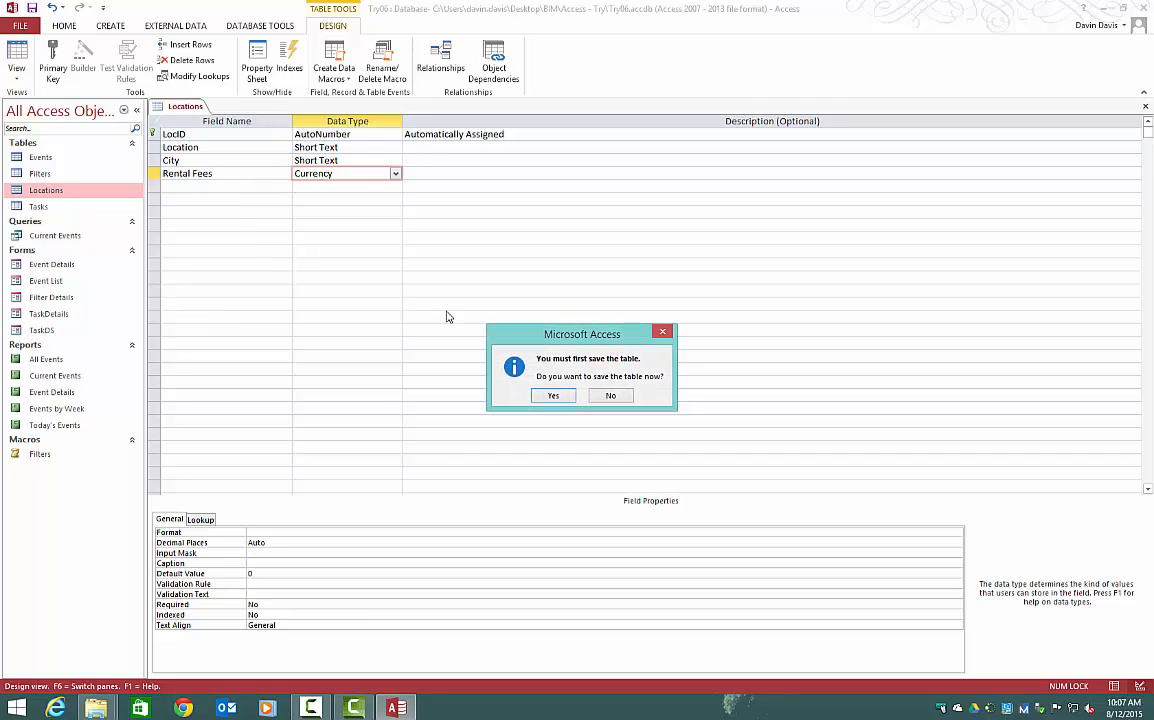
click(556, 396)
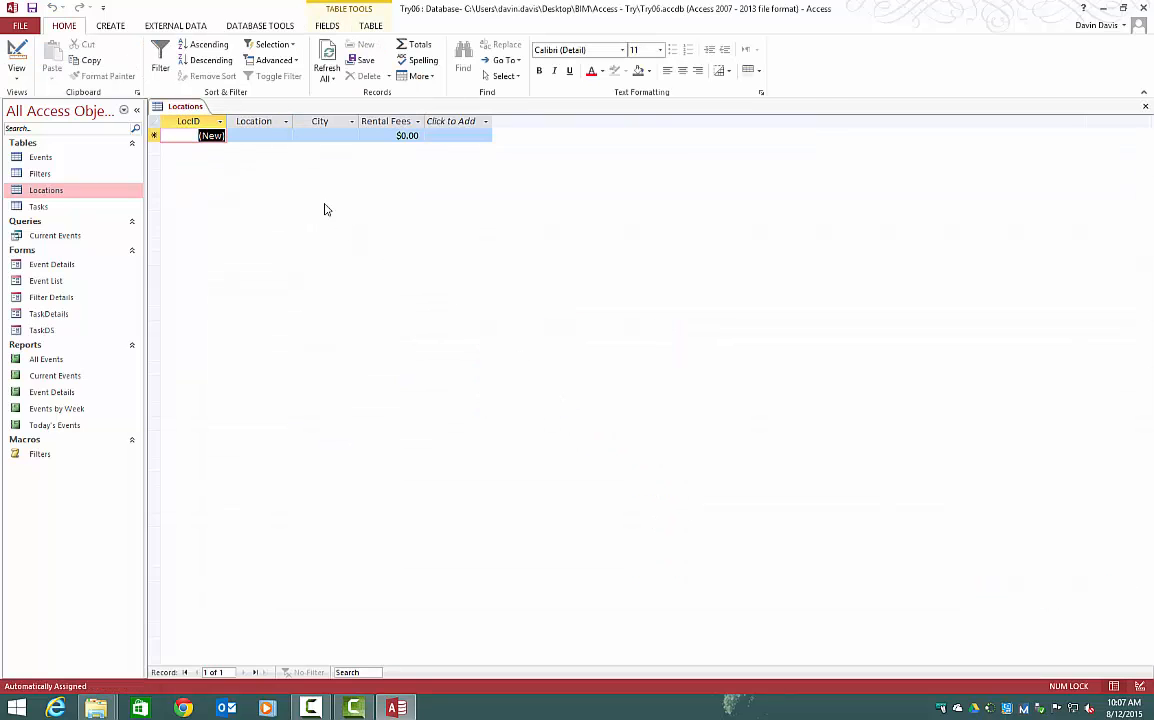
click(263, 137)
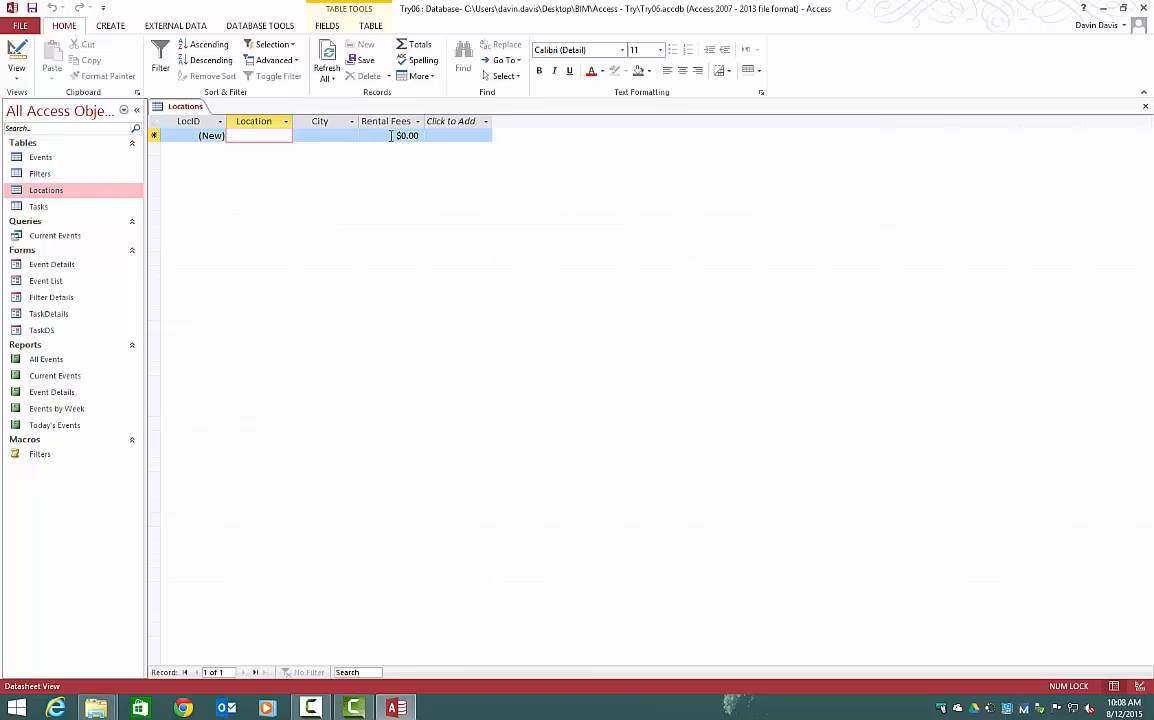
Return the Locations table to Design View and set the caption of the LocID field to ID Number
right_click(186, 109)
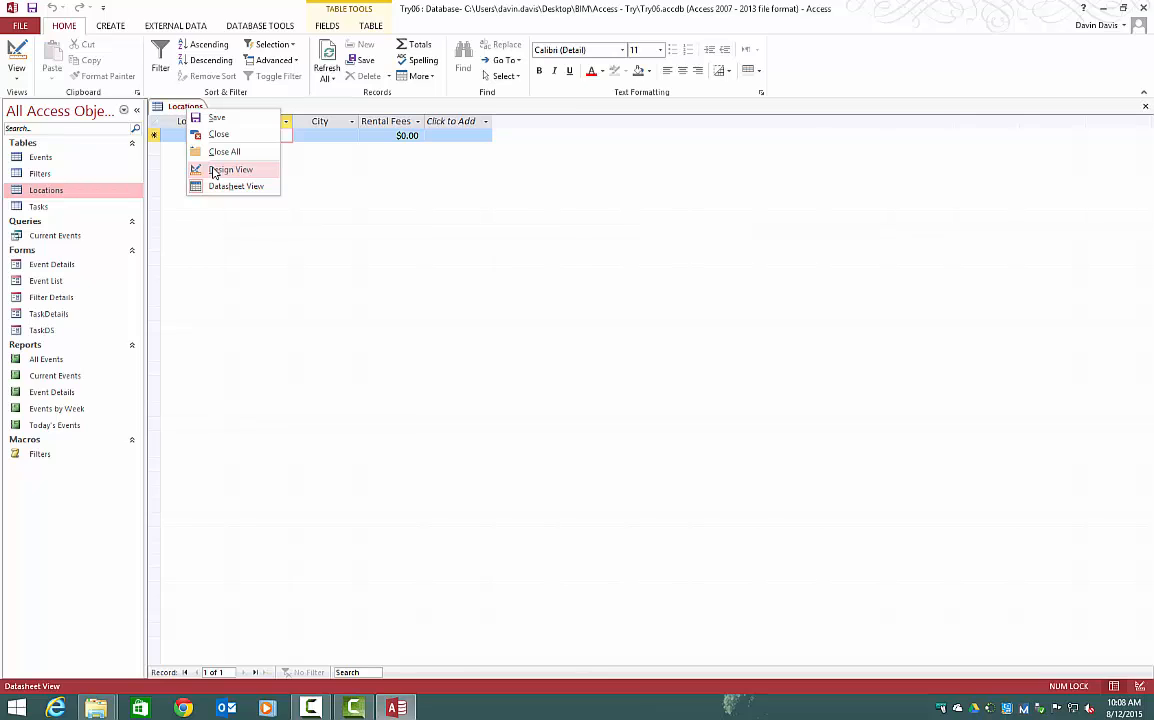
click(212, 172)
click(213, 134)
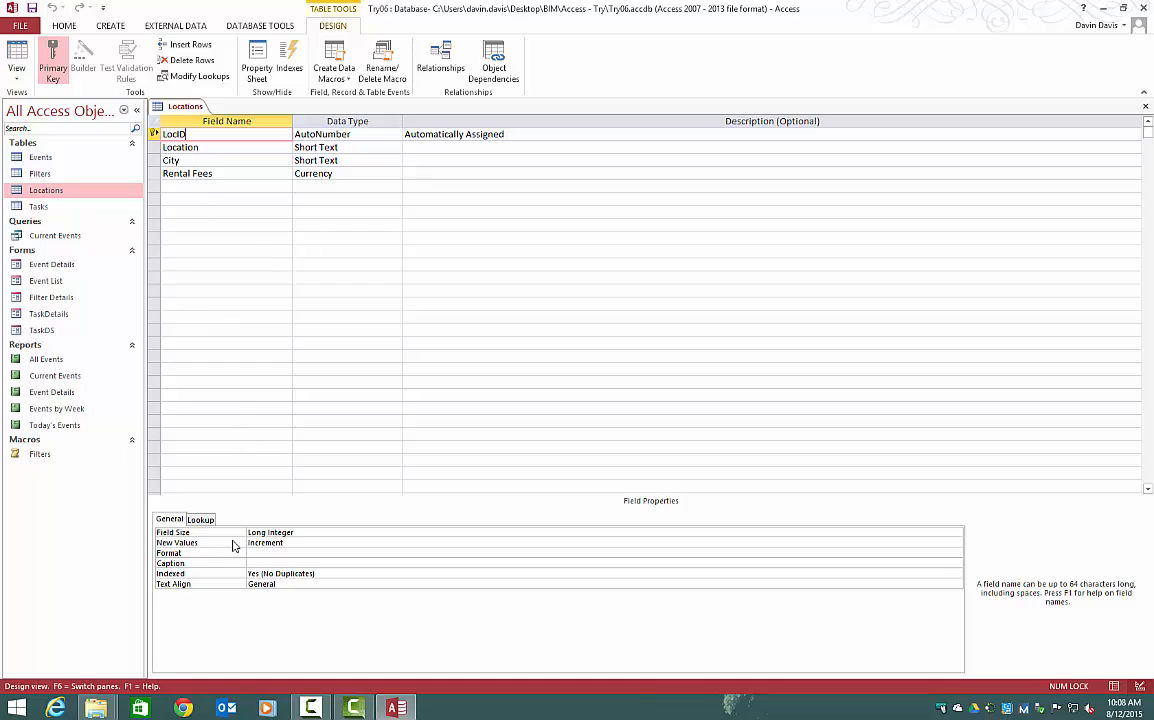
click(255, 562)
text(ID)
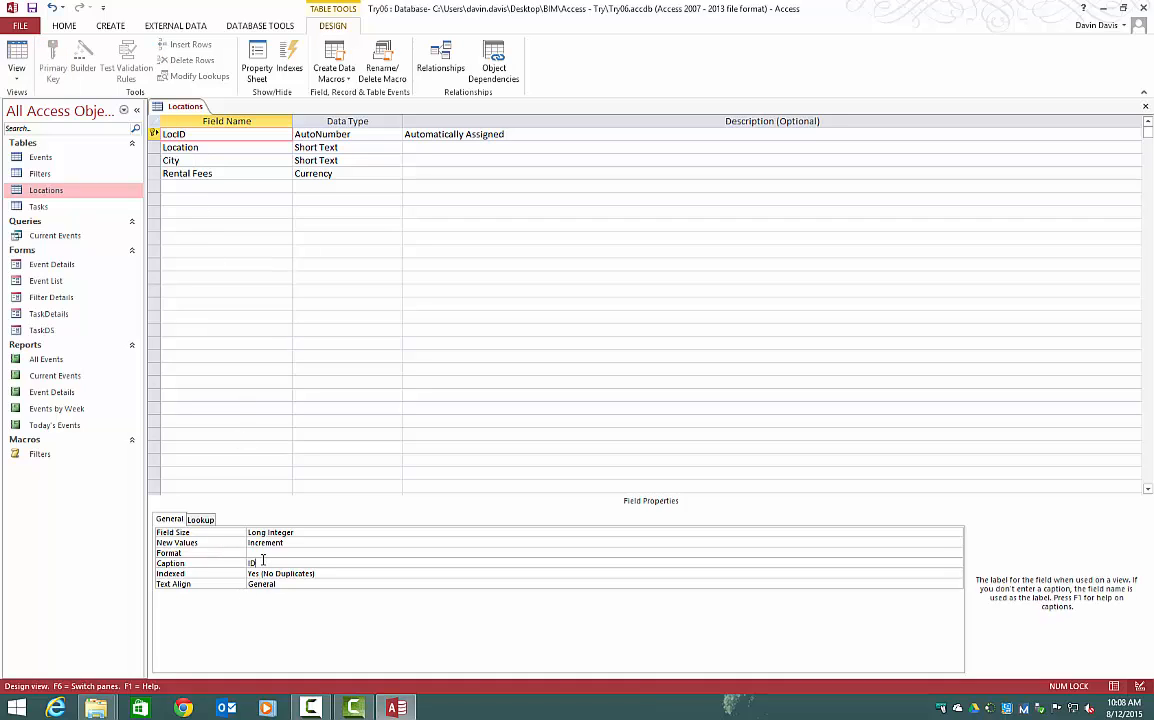
text( Number)
Save the Locations table with its new caption and show it in Datasheet View
right_click(170, 106)
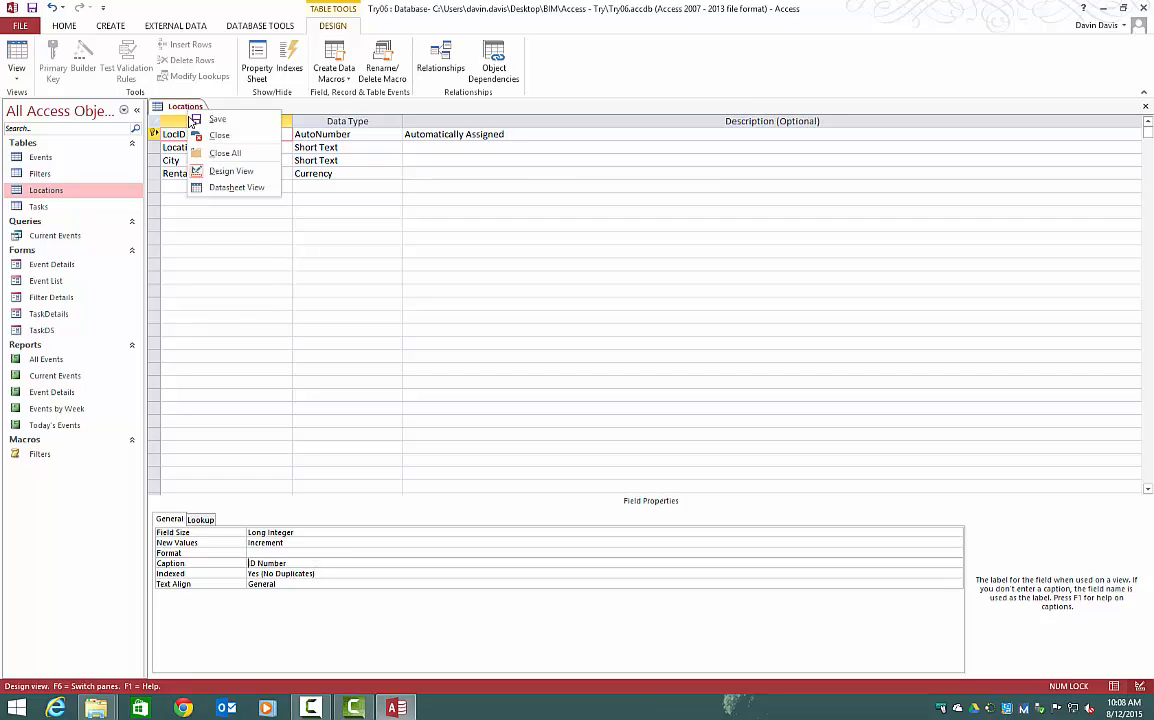
click(203, 189)
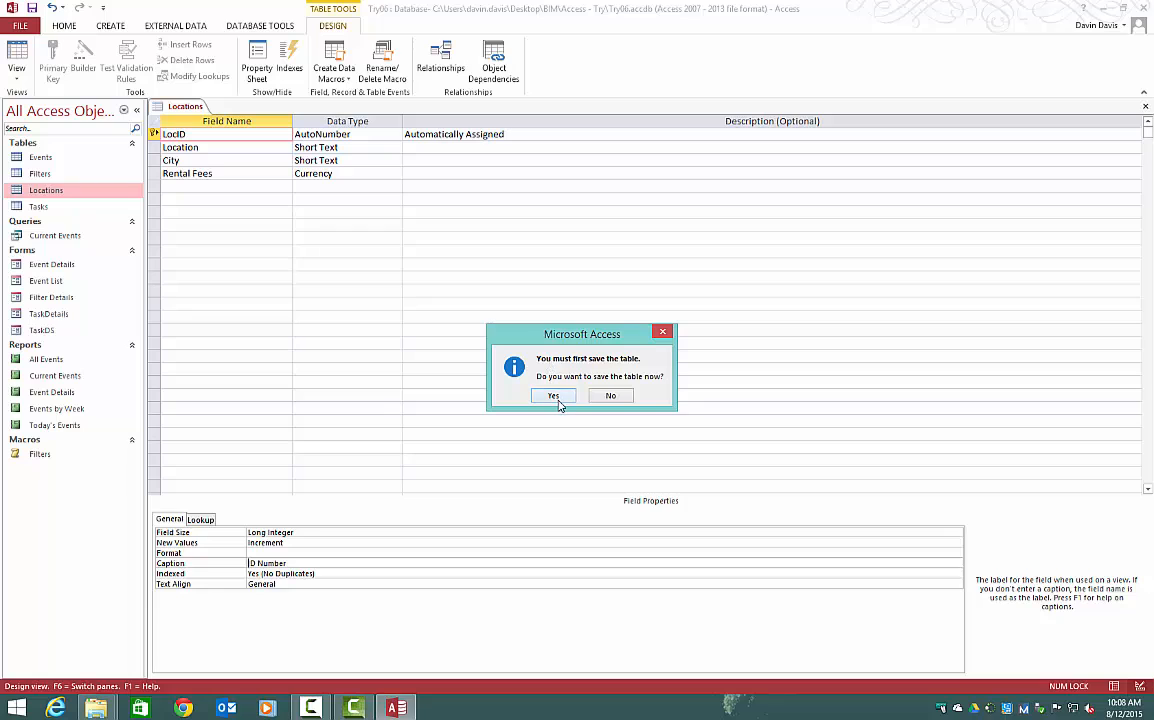
click(554, 396)
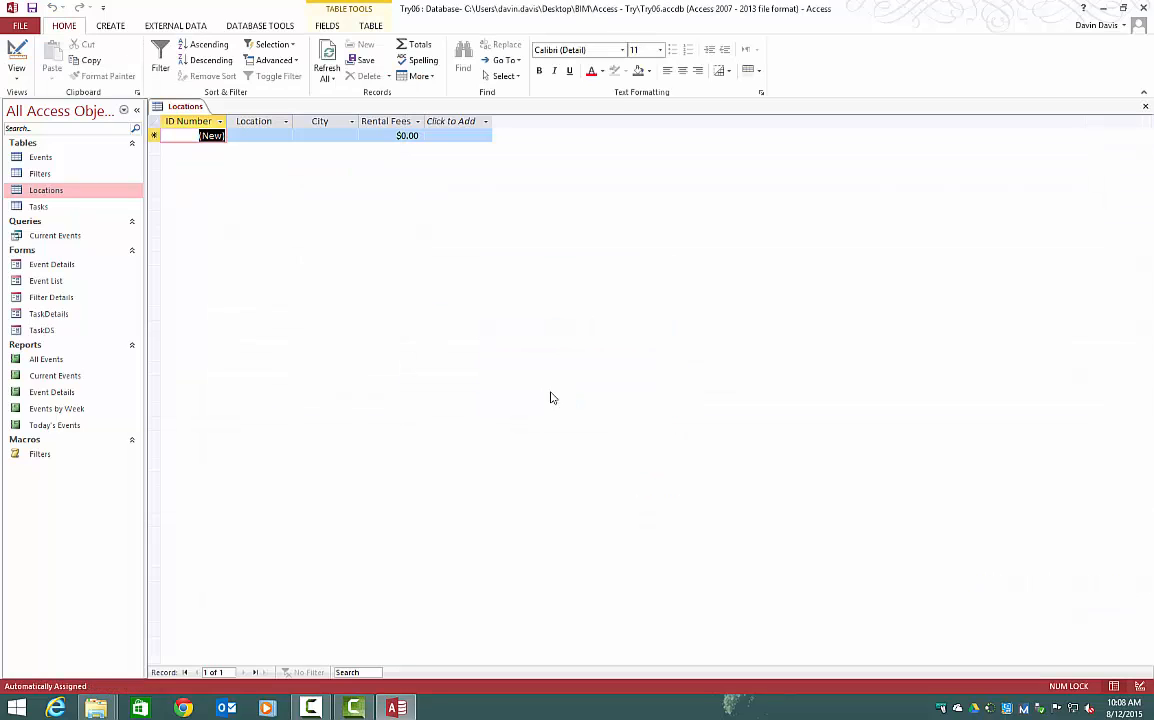
Switch the Locations table to Design View to compare the field name with its caption, and return to Datasheet View
right_click(172, 107)
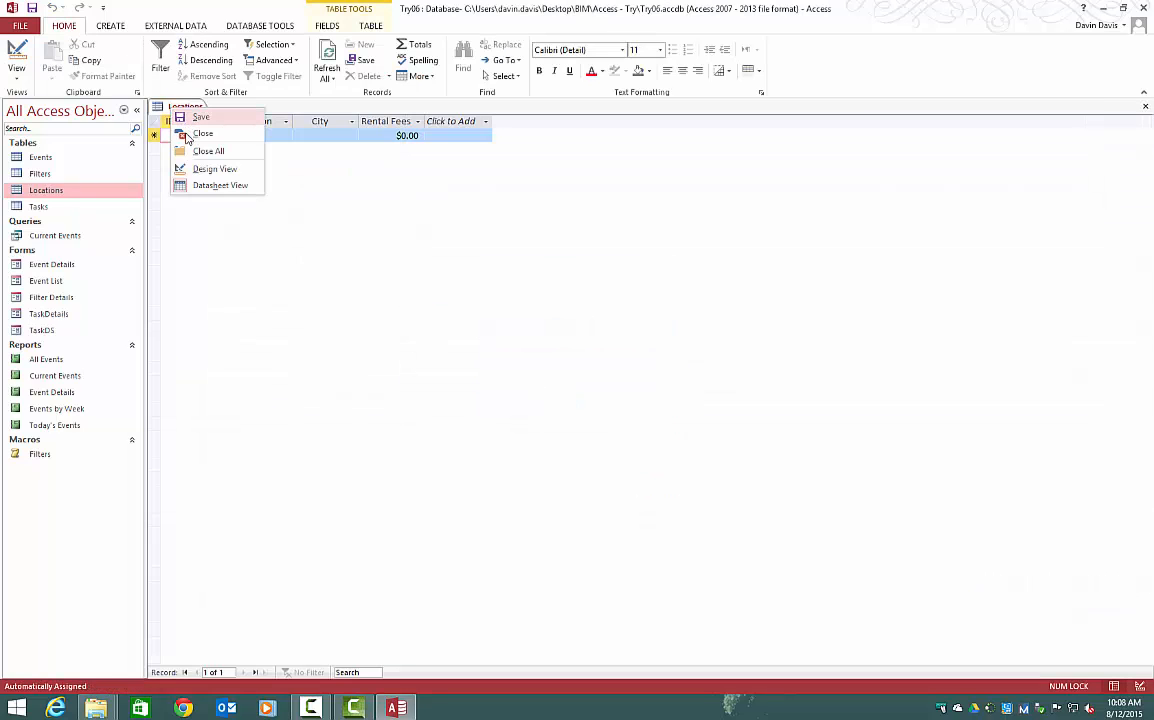
click(190, 170)
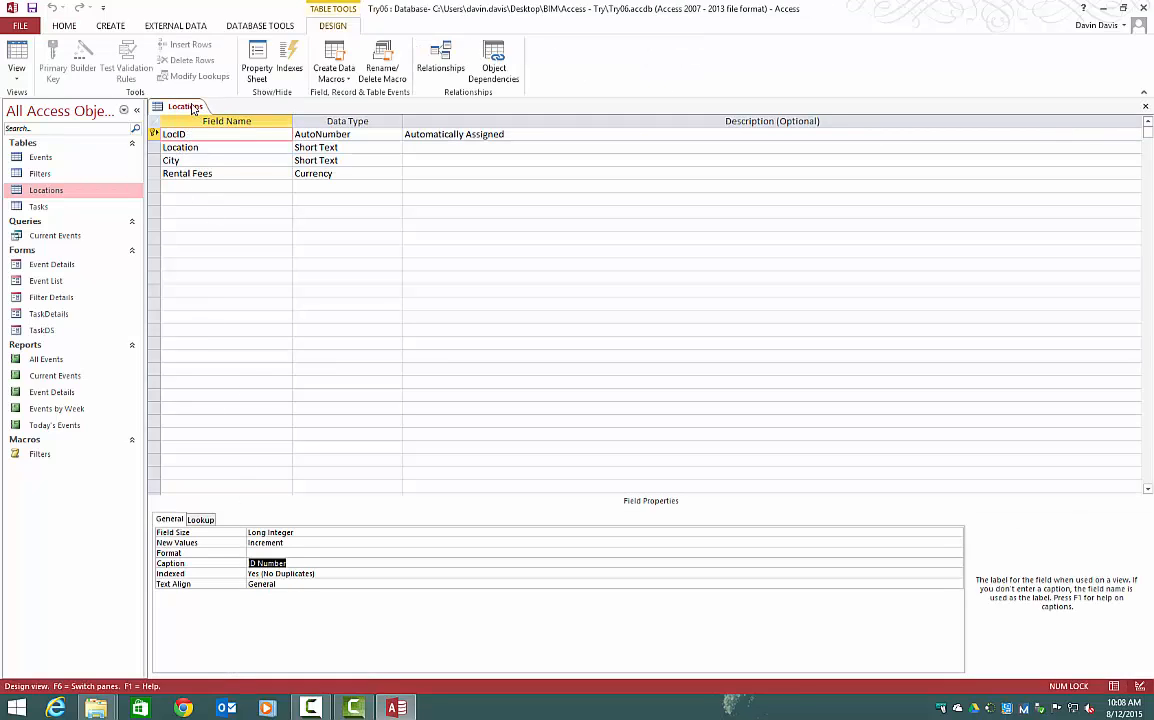
right_click(195, 107)
click(200, 181)
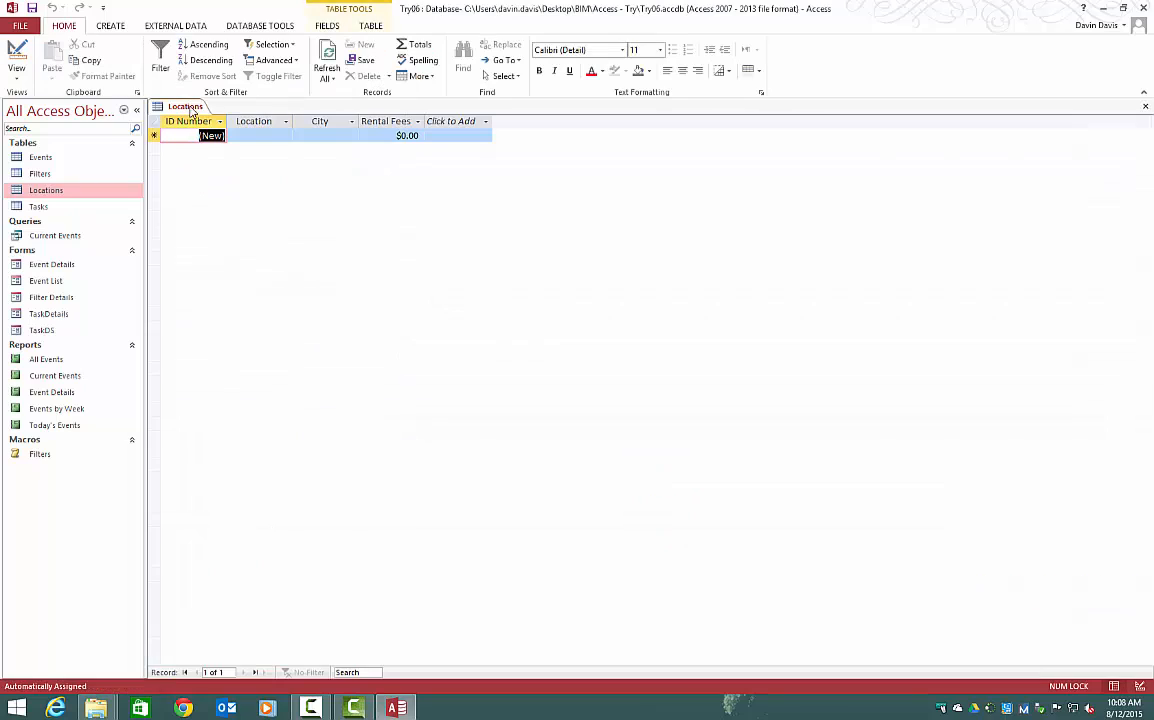